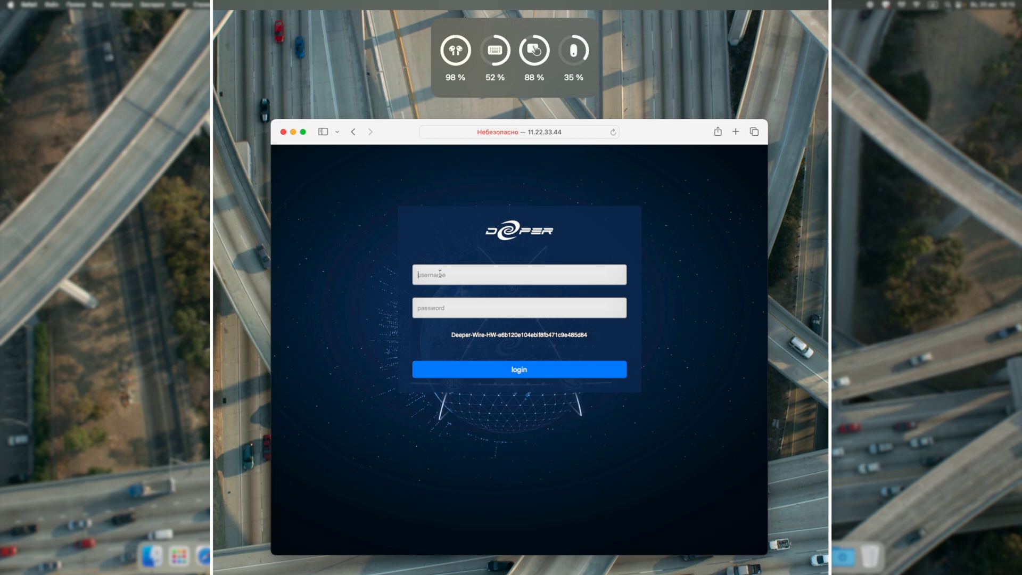
Sign in to the admin panel and open Access Control (Контроль доступа) listing the one online device
text(aa)
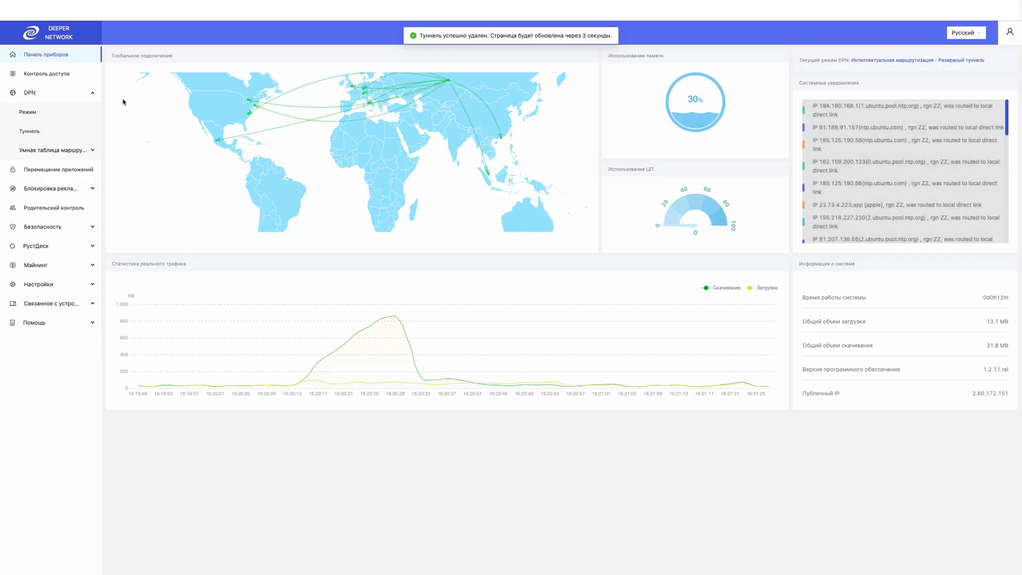
click(80, 97)
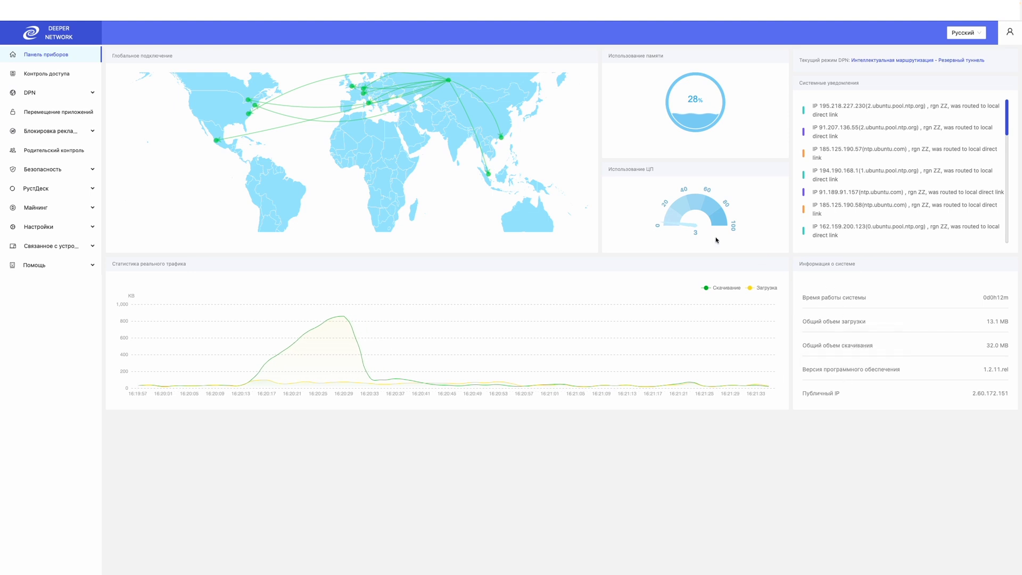
click(52, 76)
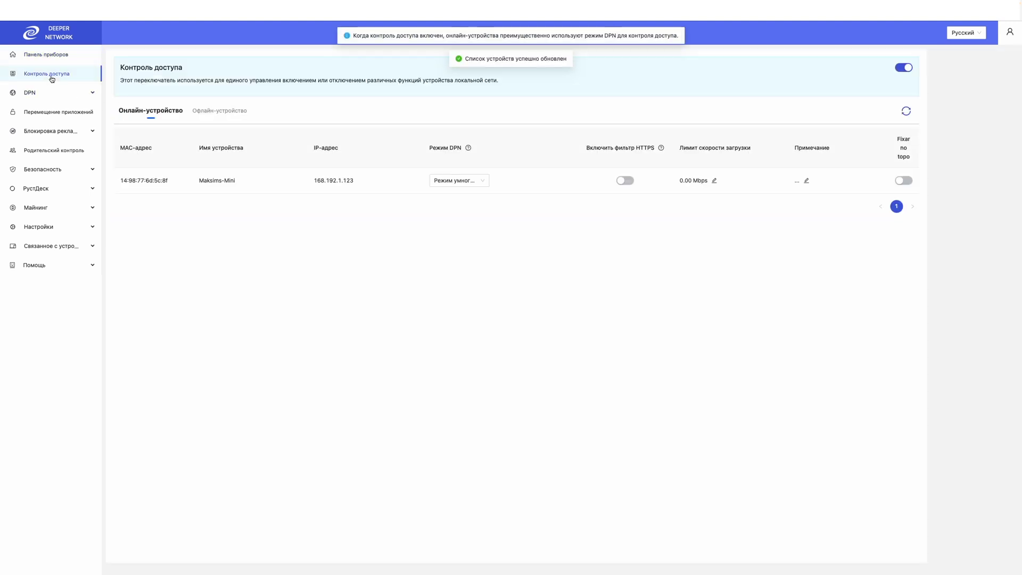
Keep the online device's DPN mode on smart mode (Режим умного) and expand the DPN sidebar section
click(486, 183)
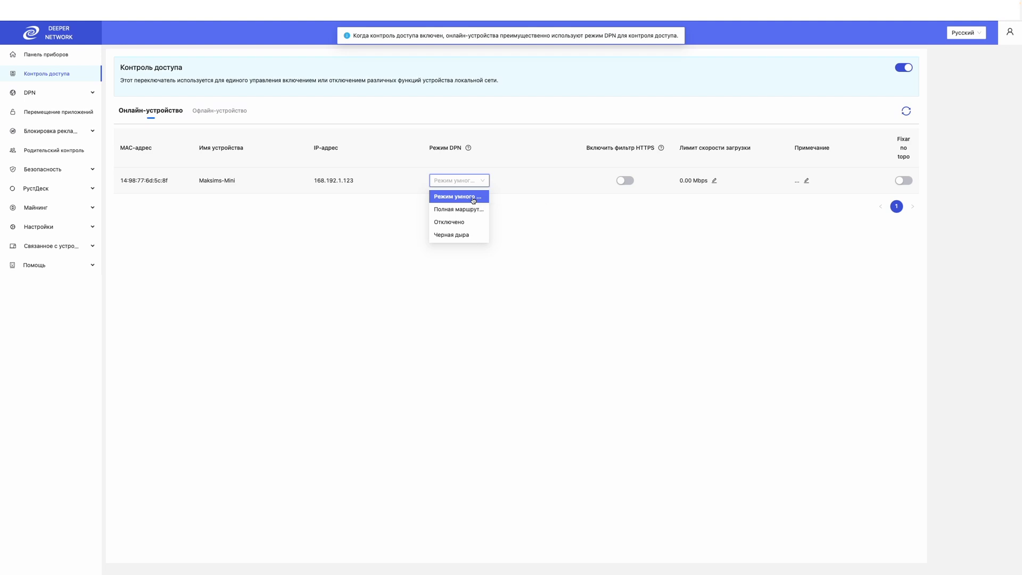
click(472, 198)
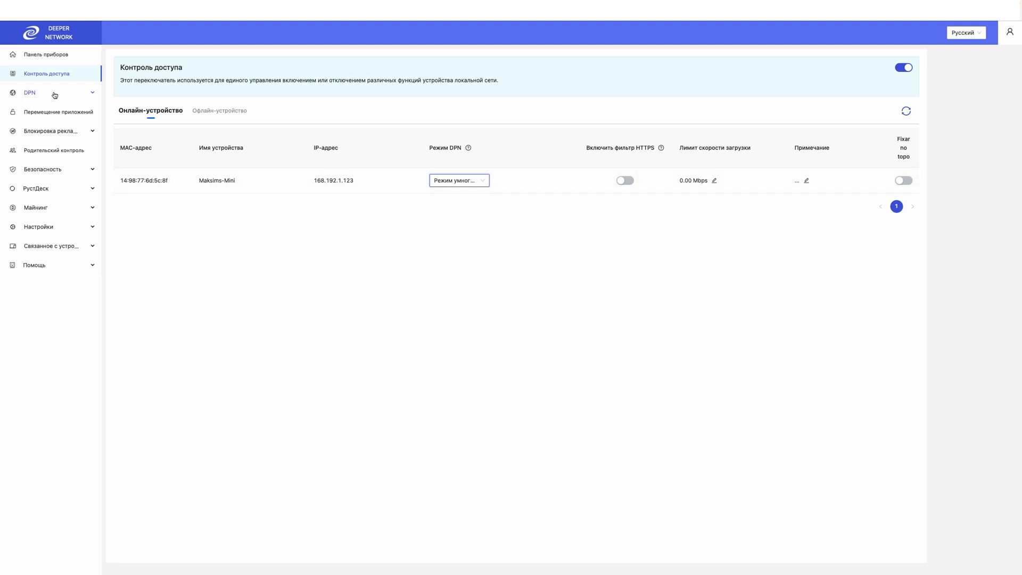
click(30, 92)
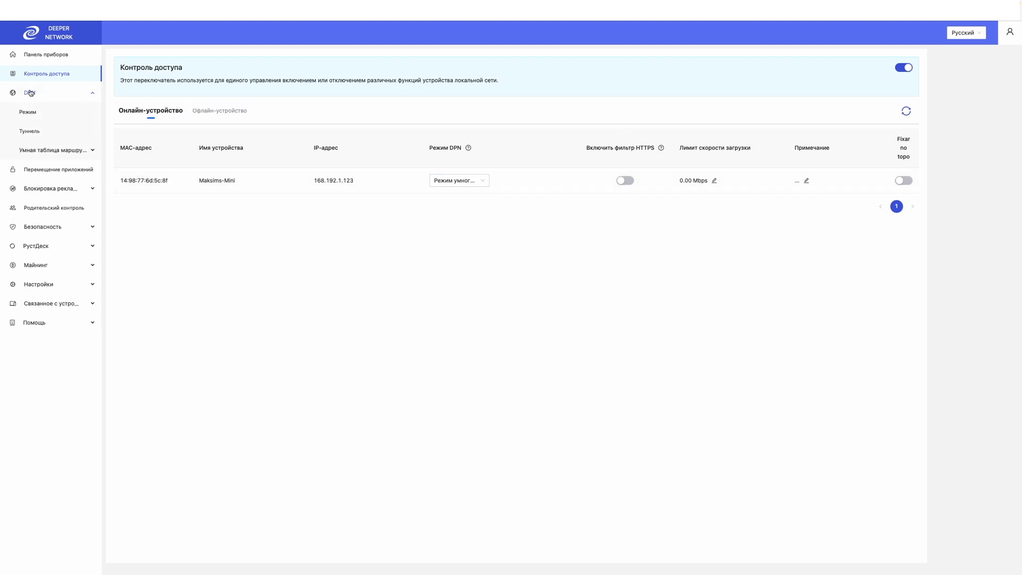
On the DPN Mode page, try switching the mode to full routing (Полная маршрутизация)
click(27, 112)
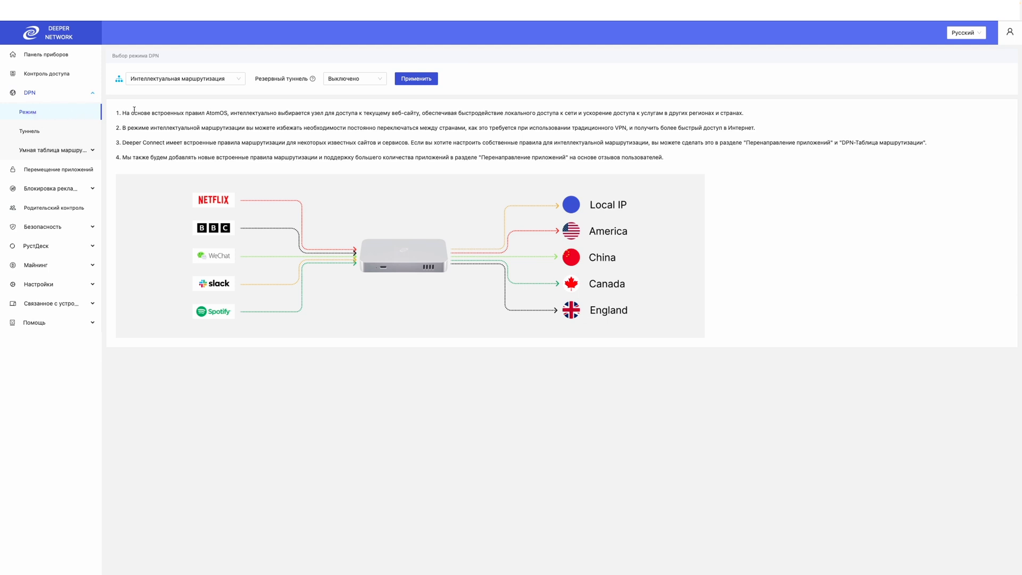
click(222, 78)
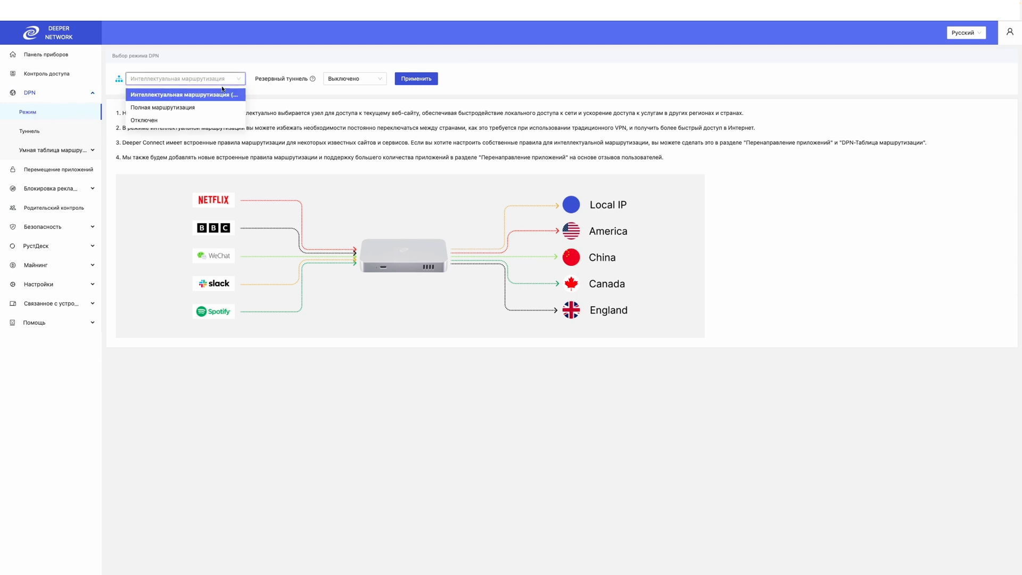
click(213, 95)
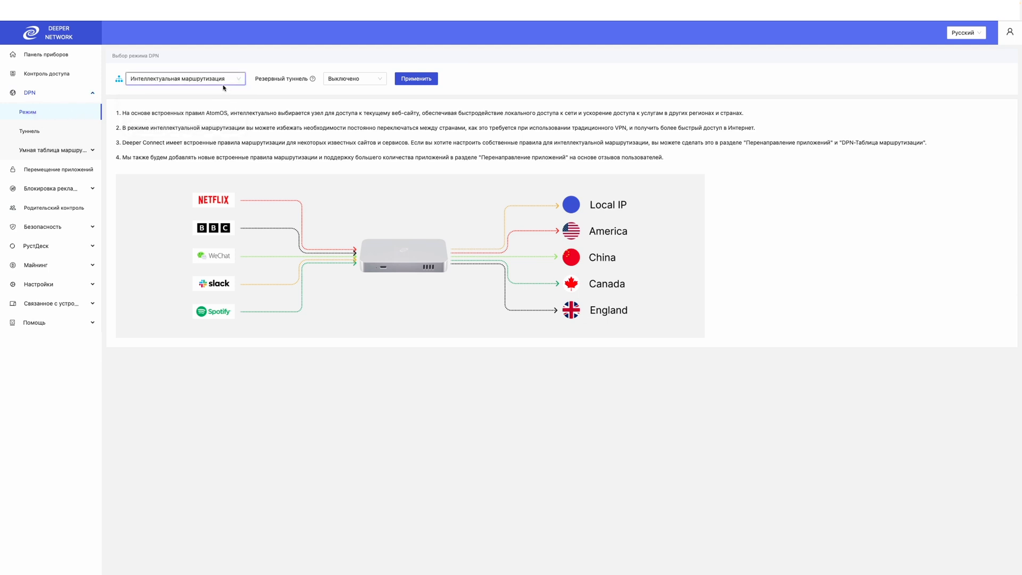
click(213, 78)
click(190, 107)
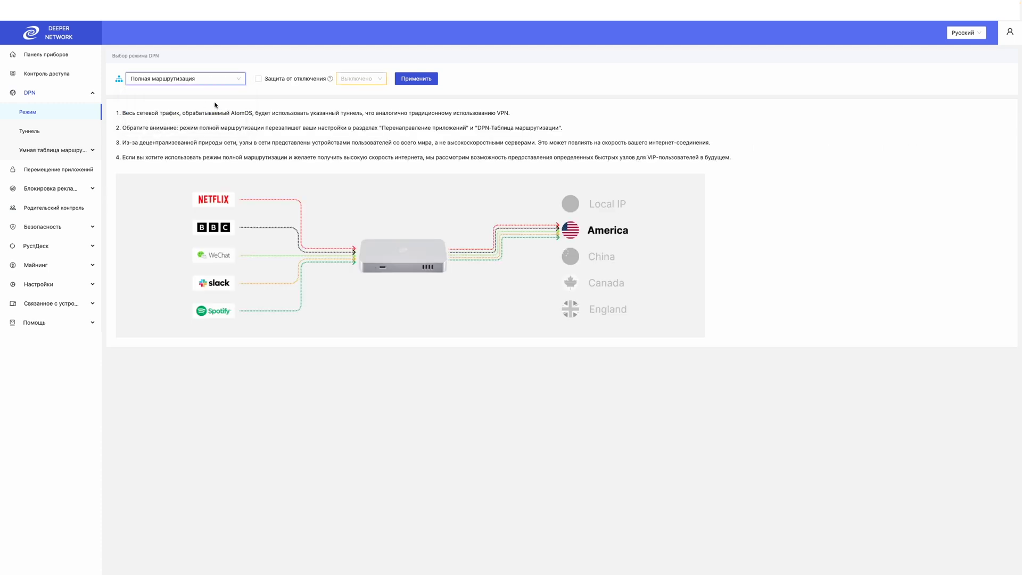
Switch back to intelligent routing with the backup tunnel Off, then apply and confirm
click(370, 81)
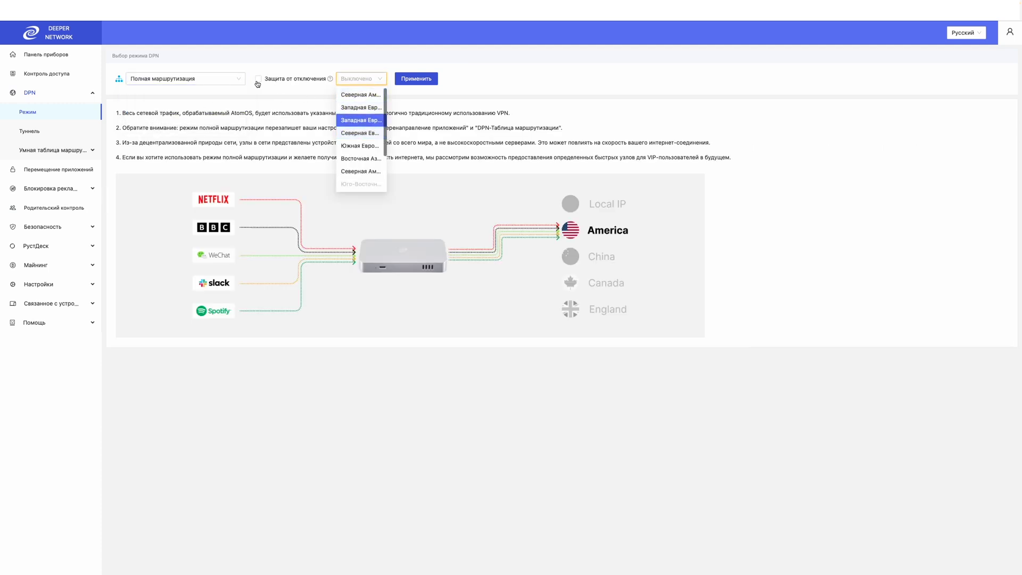
click(234, 80)
click(209, 95)
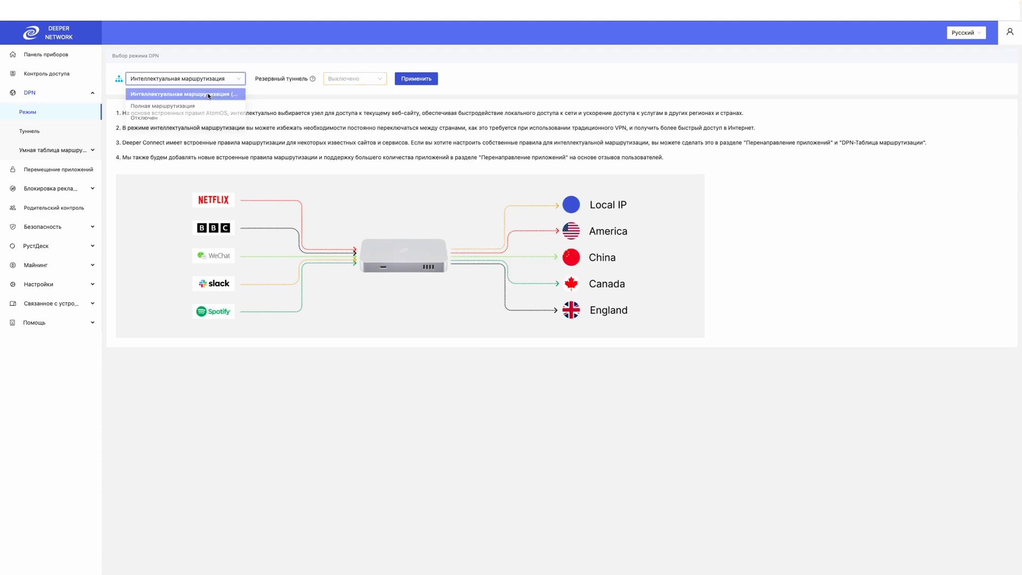
click(374, 81)
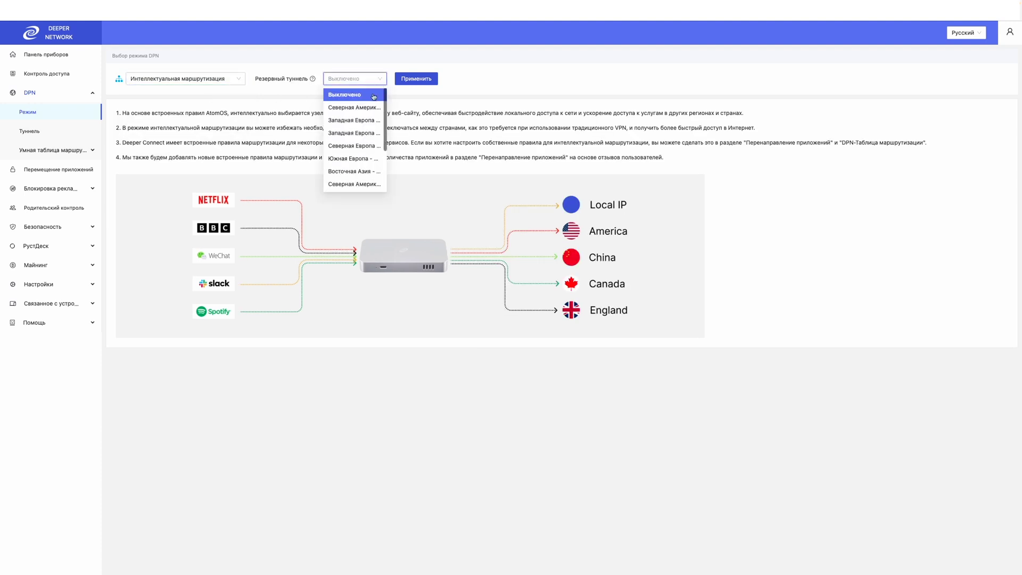
click(363, 99)
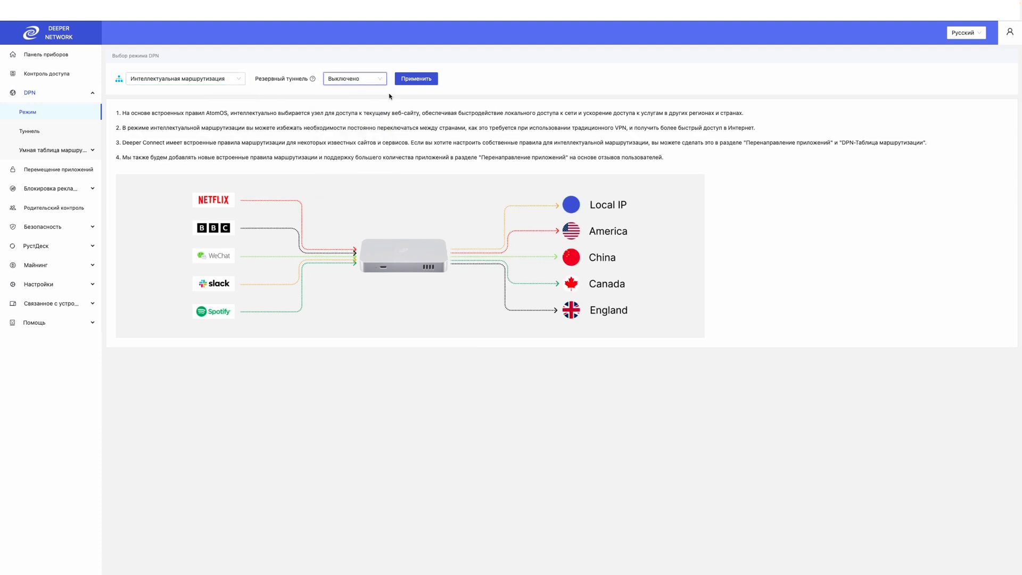
click(416, 78)
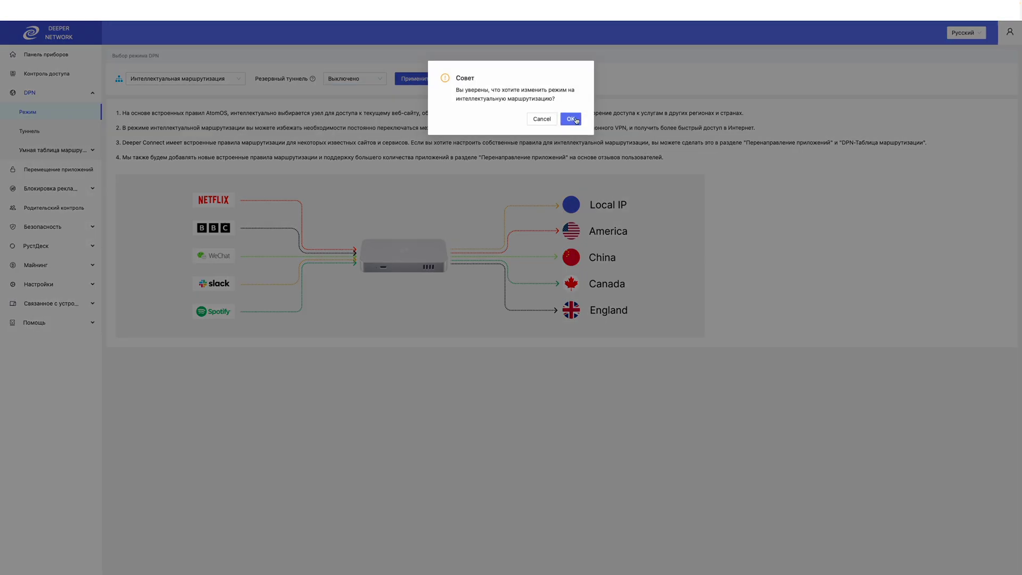
click(571, 119)
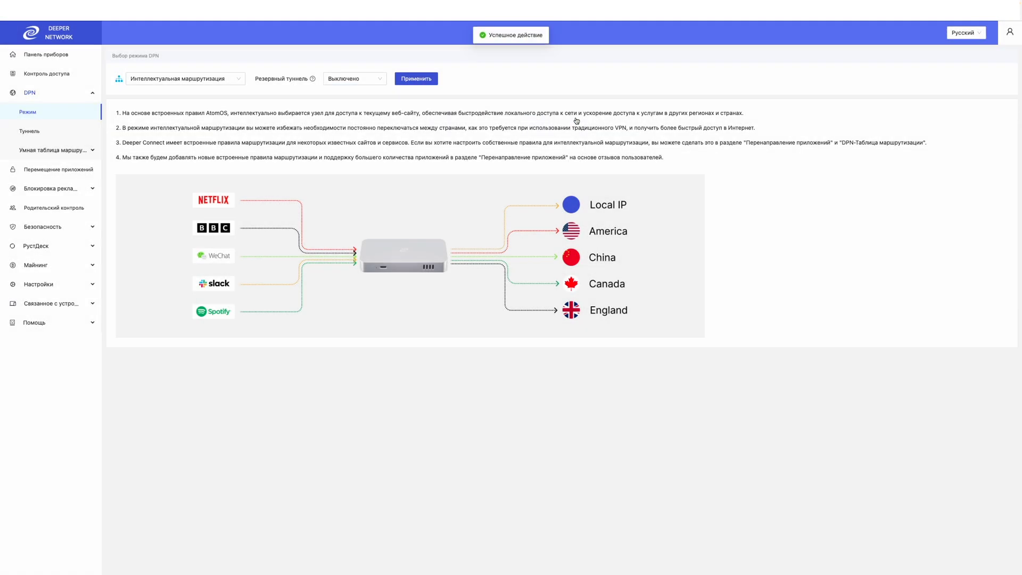
click(48, 133)
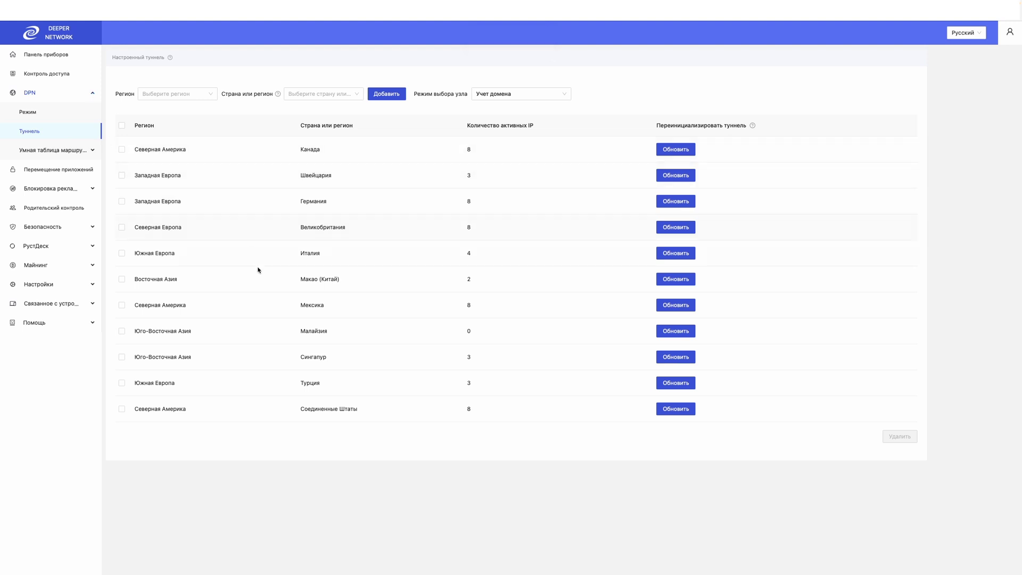
Add a United Arab Emirates (Объединенные Арабские Эмираты) tunnel on the DPN Tunnel page
click(198, 95)
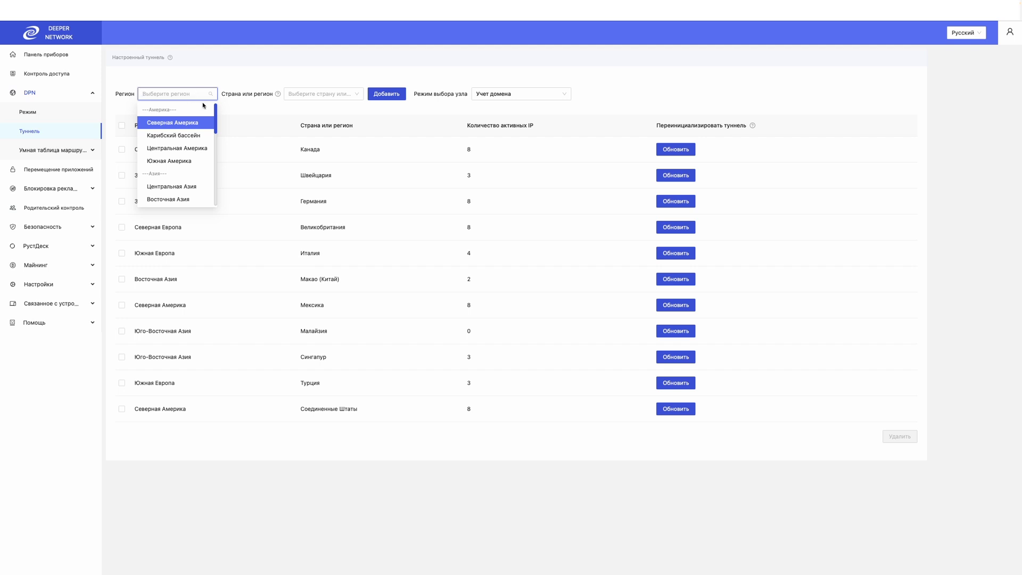
click(320, 93)
text(ара)
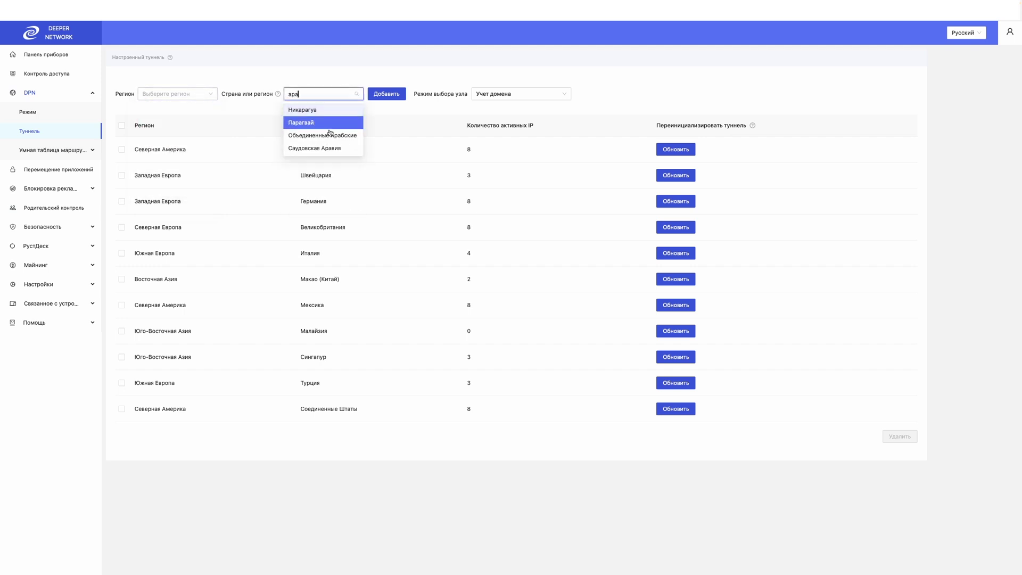
click(330, 134)
click(382, 96)
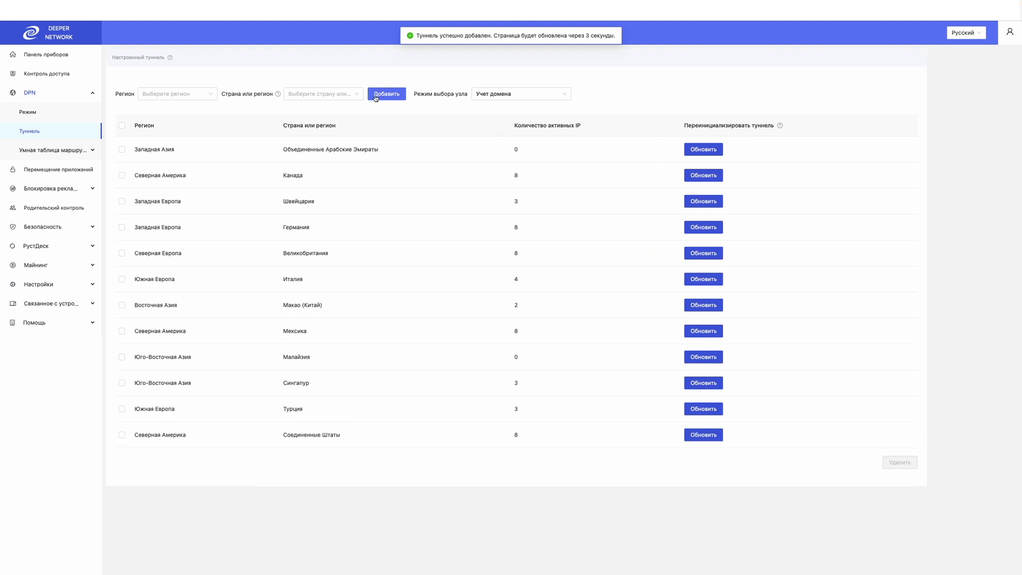
Refresh the new United Arab Emirates tunnel until it shows 7 active IPs
click(713, 152)
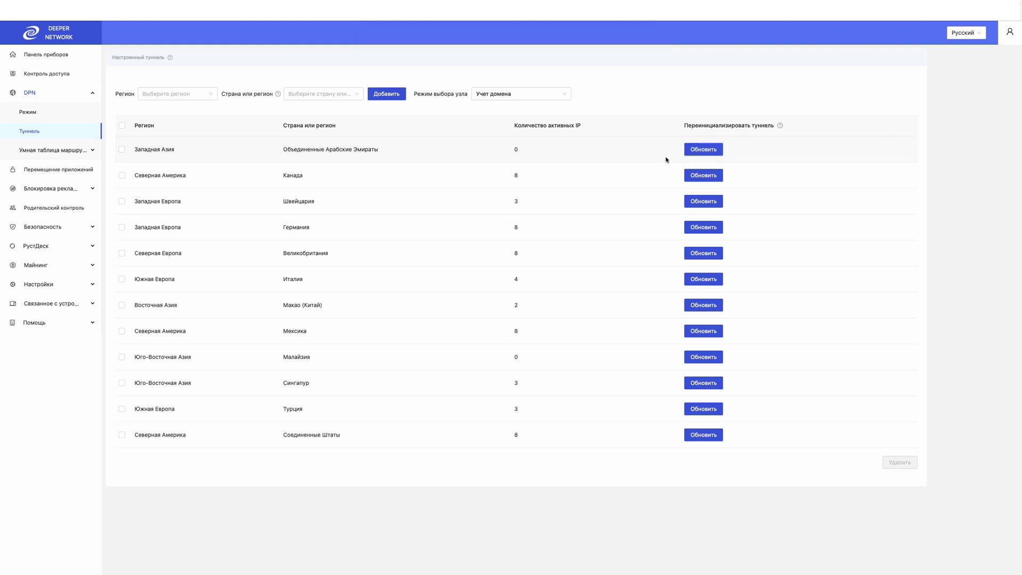
click(703, 153)
click(704, 152)
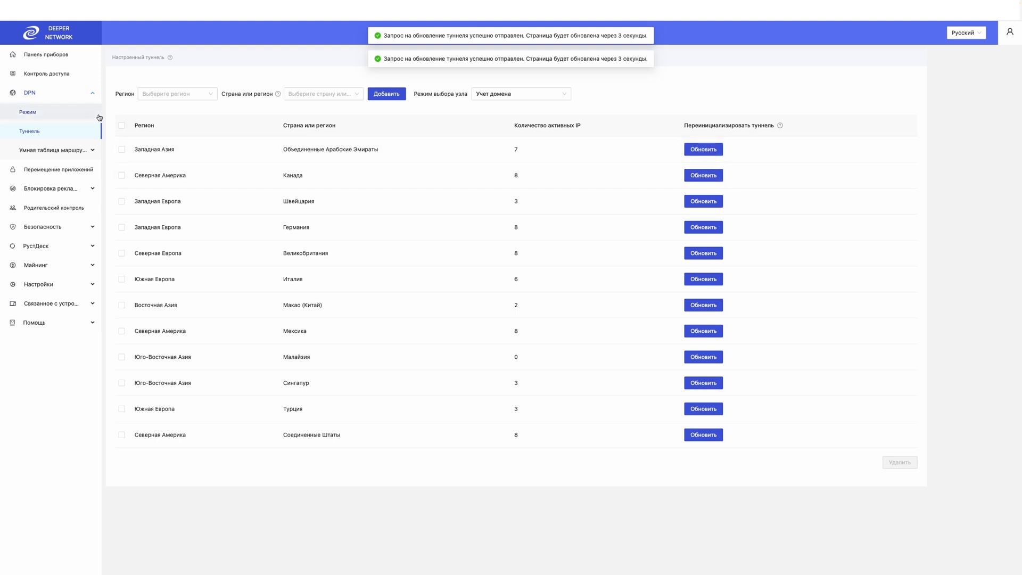
click(61, 152)
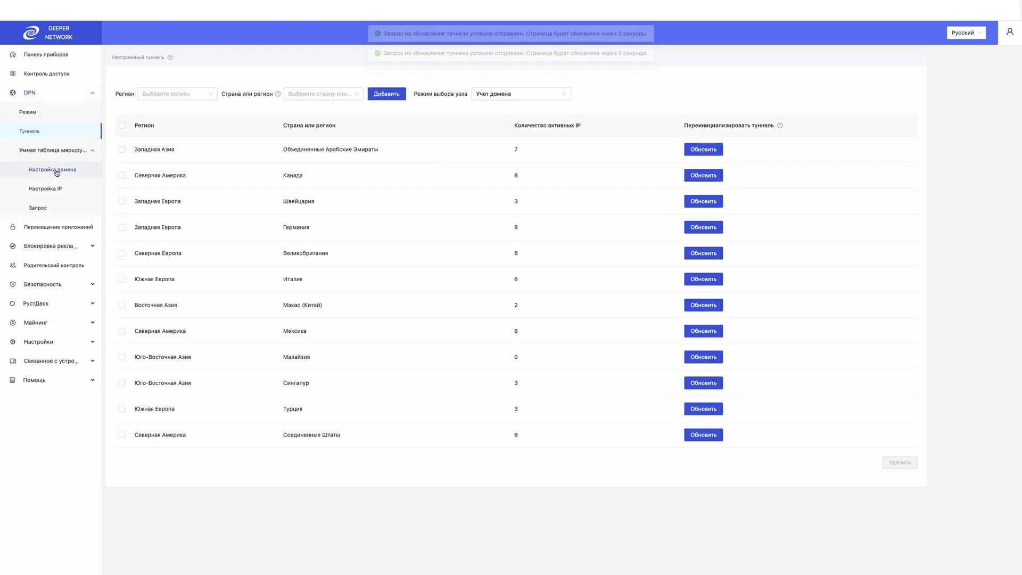
click(53, 169)
click(153, 83)
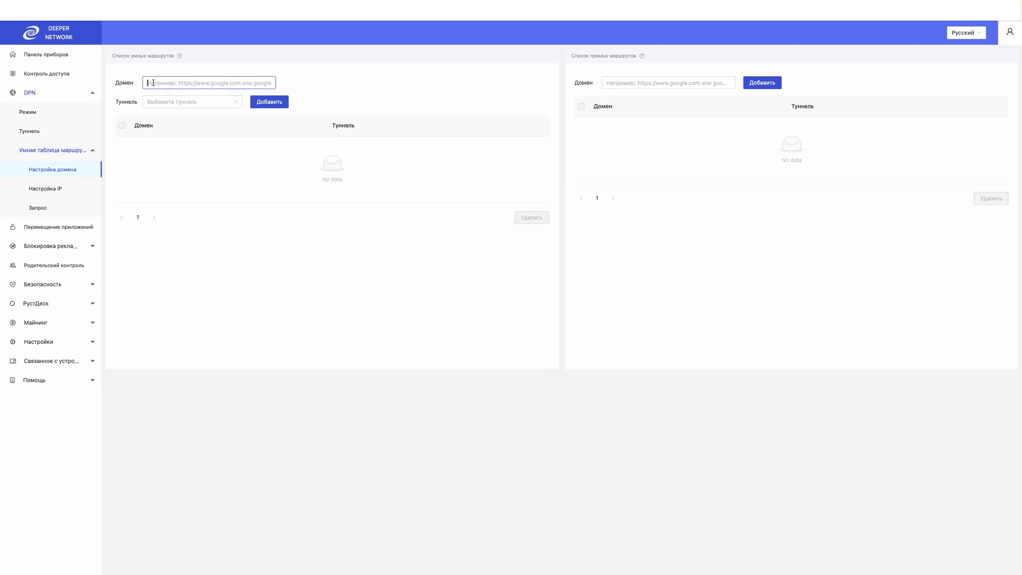
text(u)
key(BackSpace)
click(222, 101)
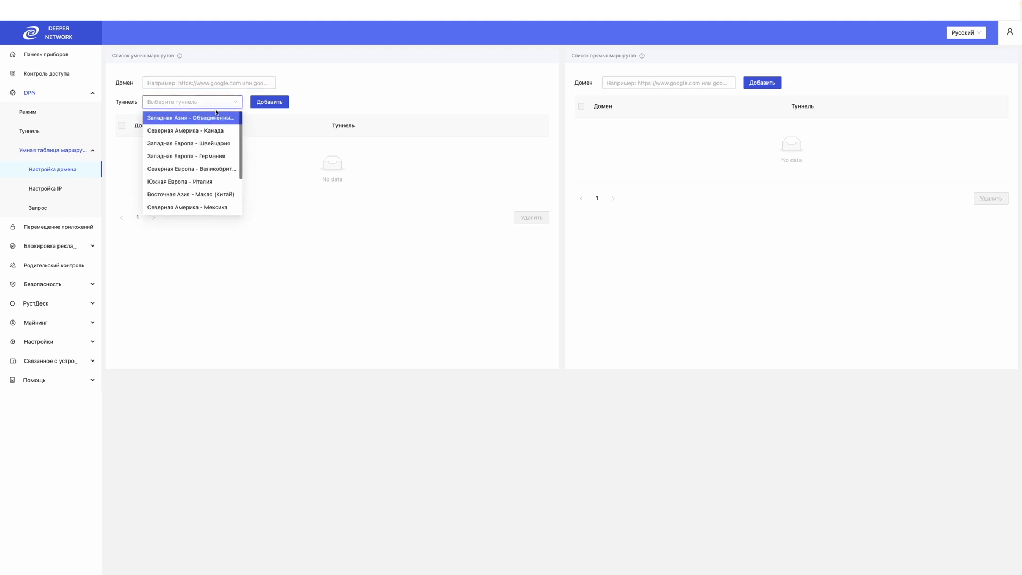
click(62, 187)
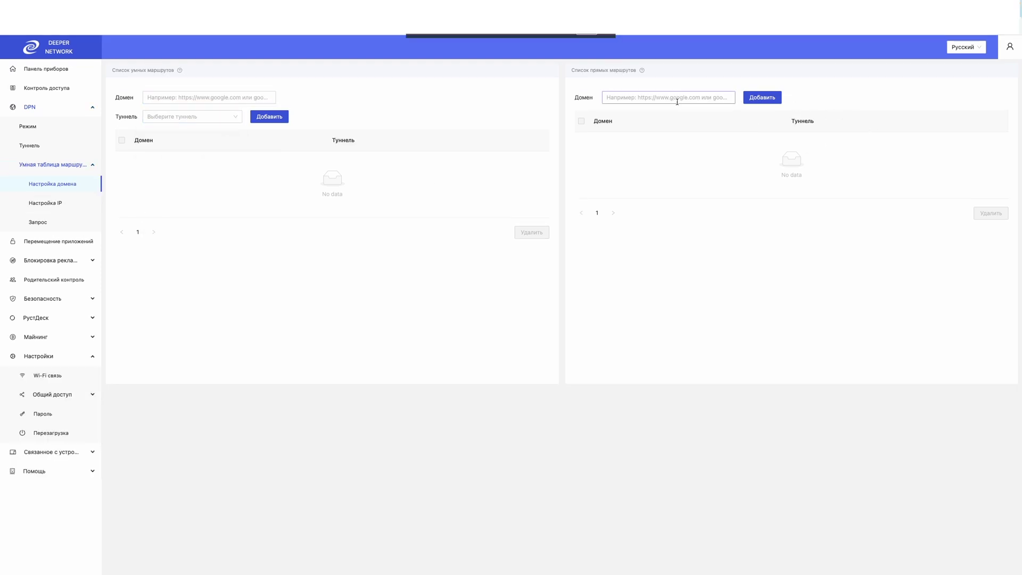
click(660, 100)
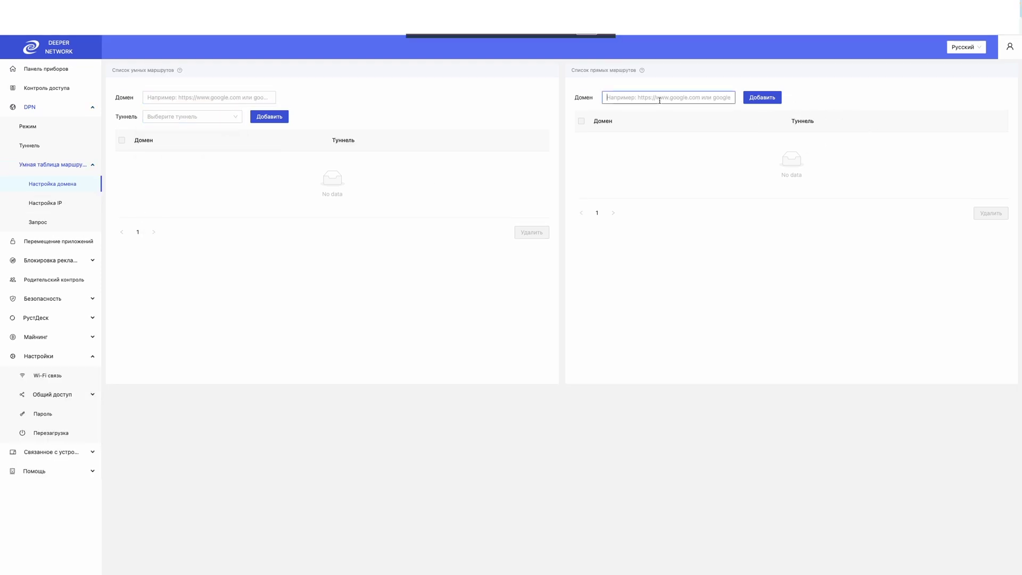
text(https://www.avito.ru/)
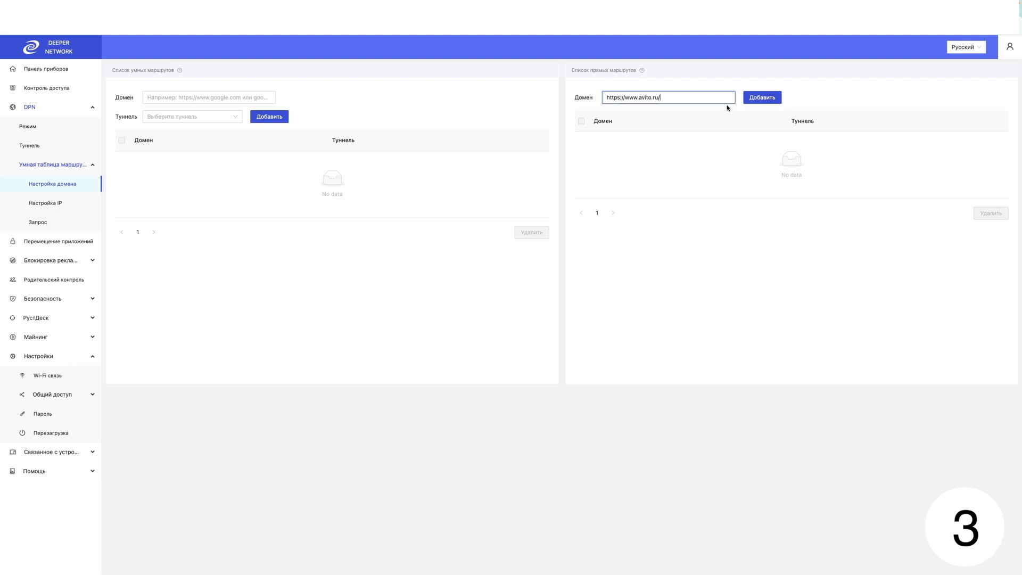
click(773, 100)
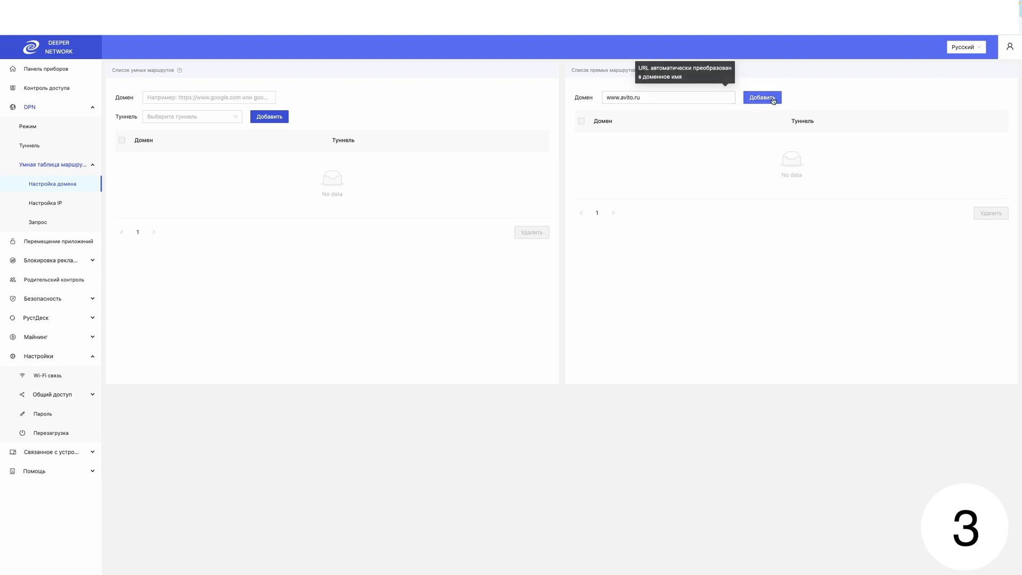
click(773, 100)
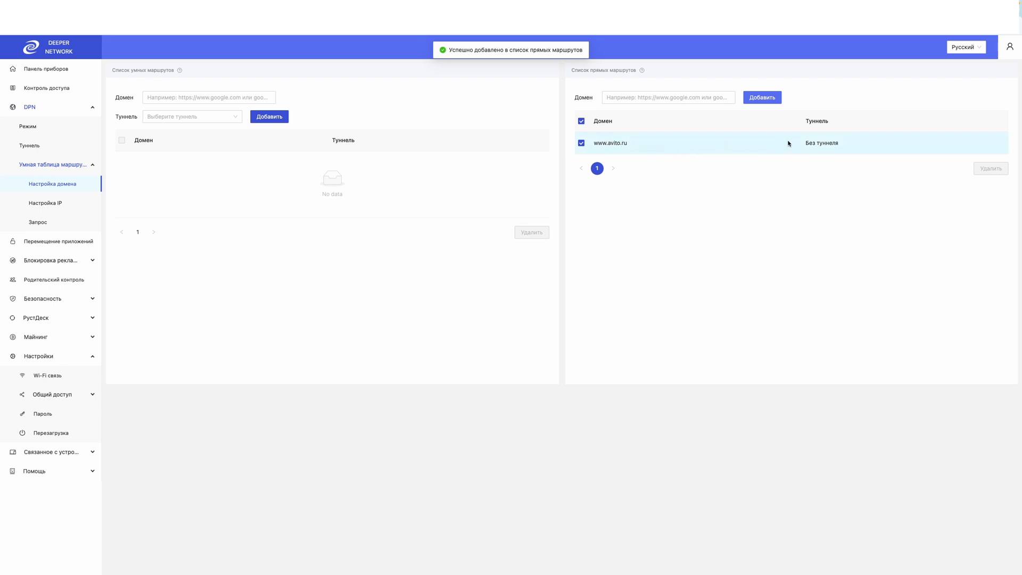
Glance at the IP routing page, then go to the app relocation (Перемещение приложений) catalogue
click(48, 203)
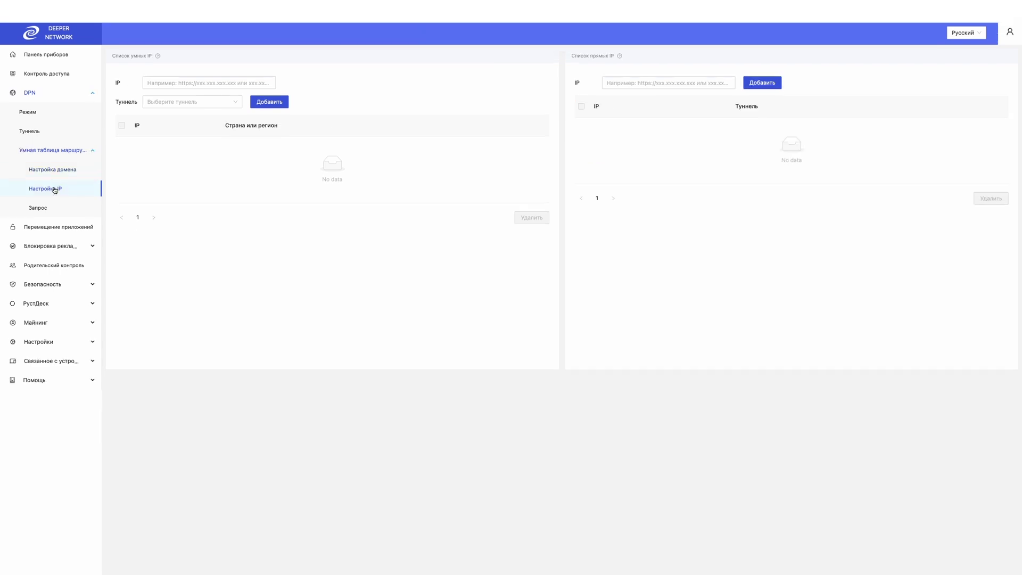
click(170, 84)
click(89, 151)
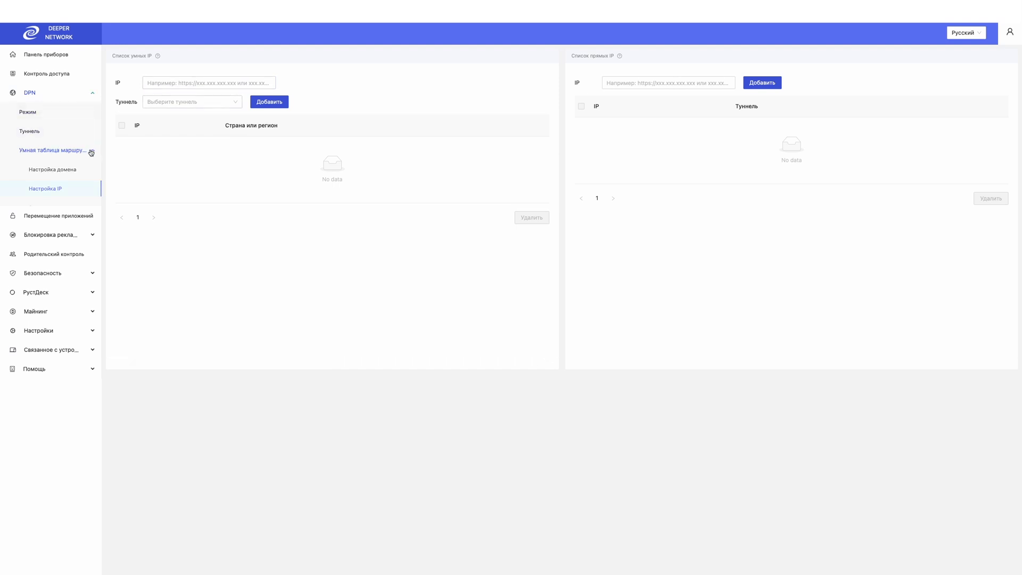
click(91, 97)
click(60, 116)
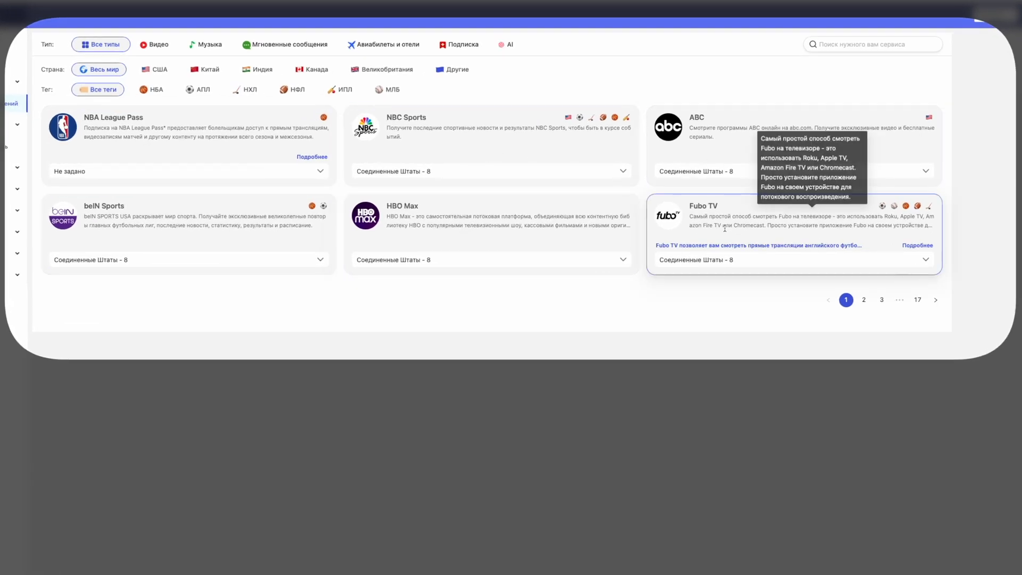
Browse service pages 2 and 3, then filter the catalogue to Music (Музыка) services
click(864, 301)
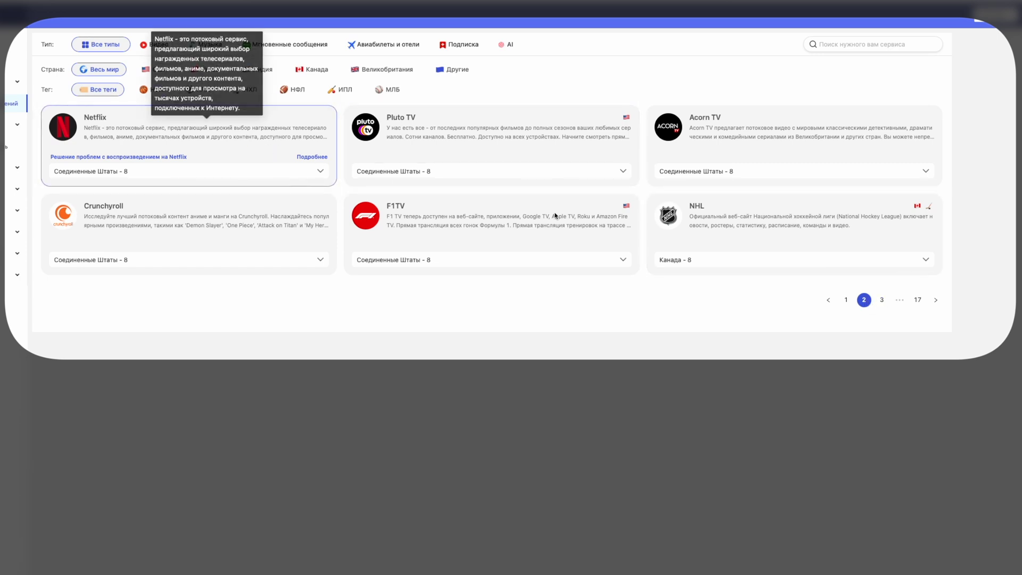
click(882, 300)
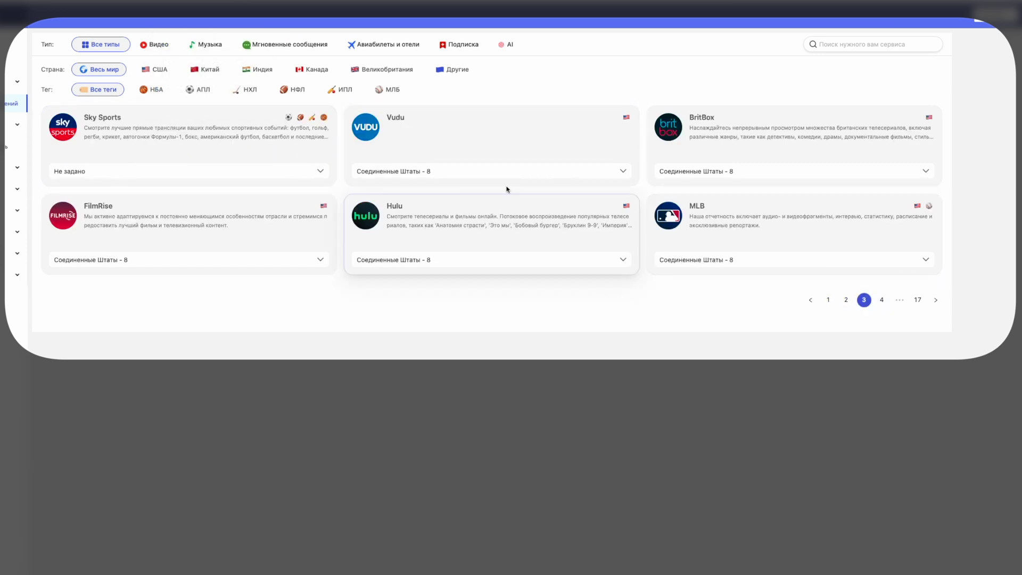
click(159, 48)
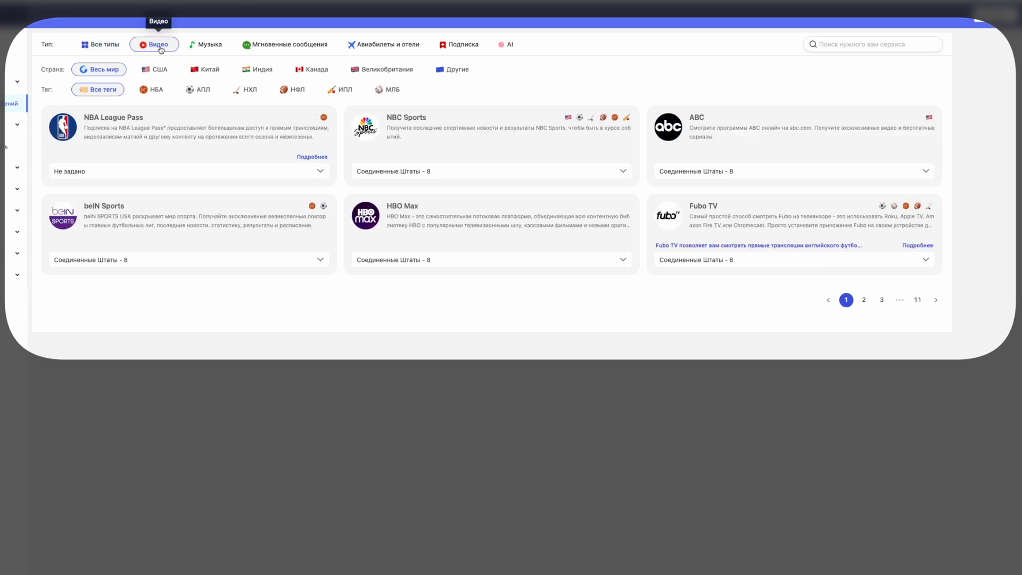
click(206, 44)
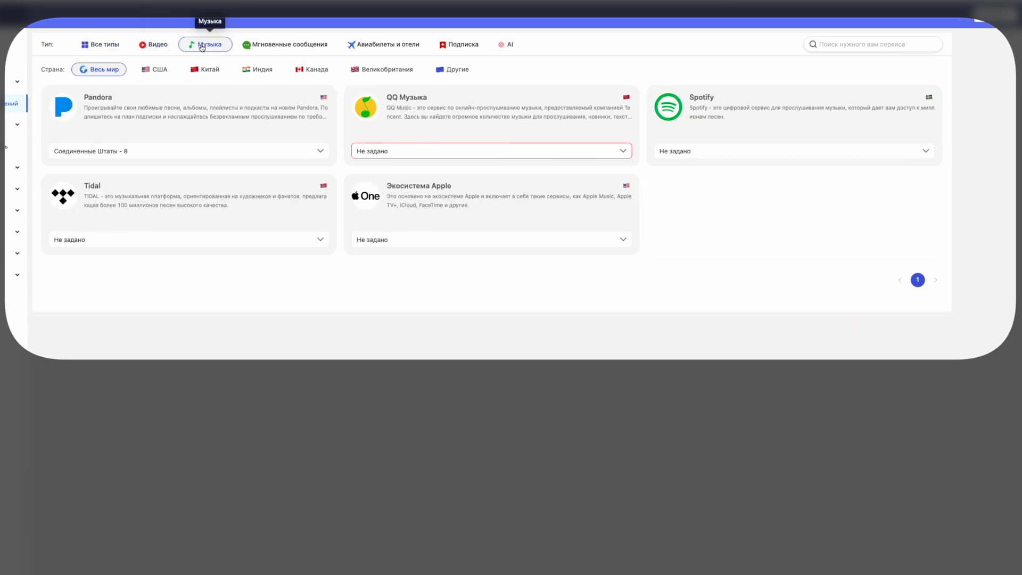
Pick India (Индия - 0) as Spotify's tunnel and accept the prompt to add that missing tunnel
click(719, 153)
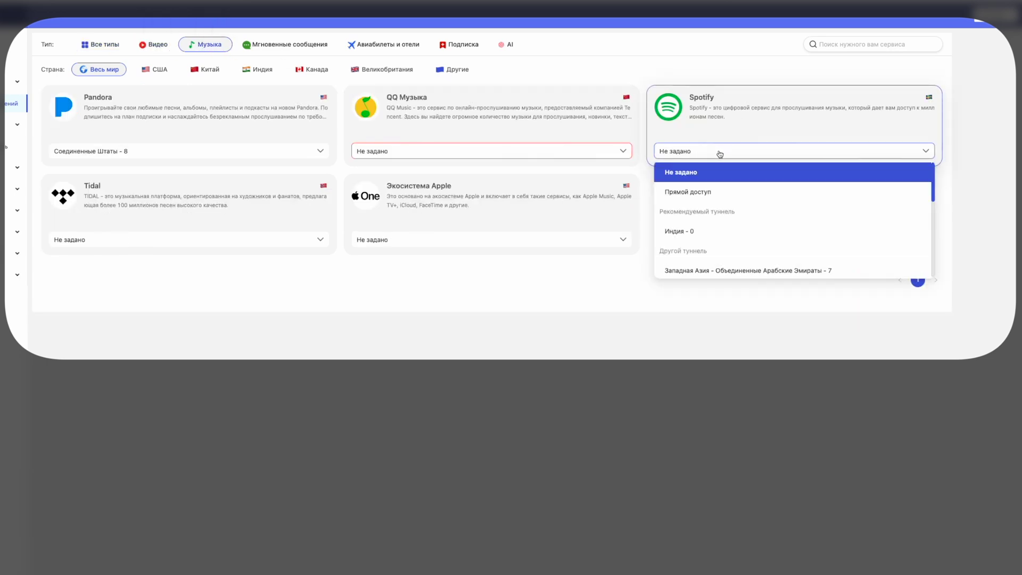
scroll(714, 191, down, 3)
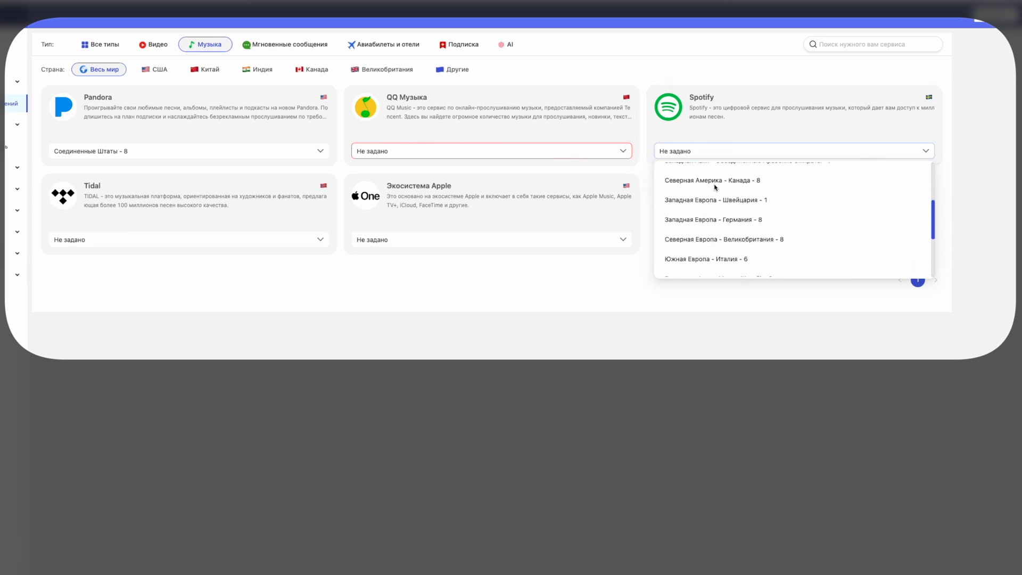
scroll(715, 186, down, 5)
click(712, 154)
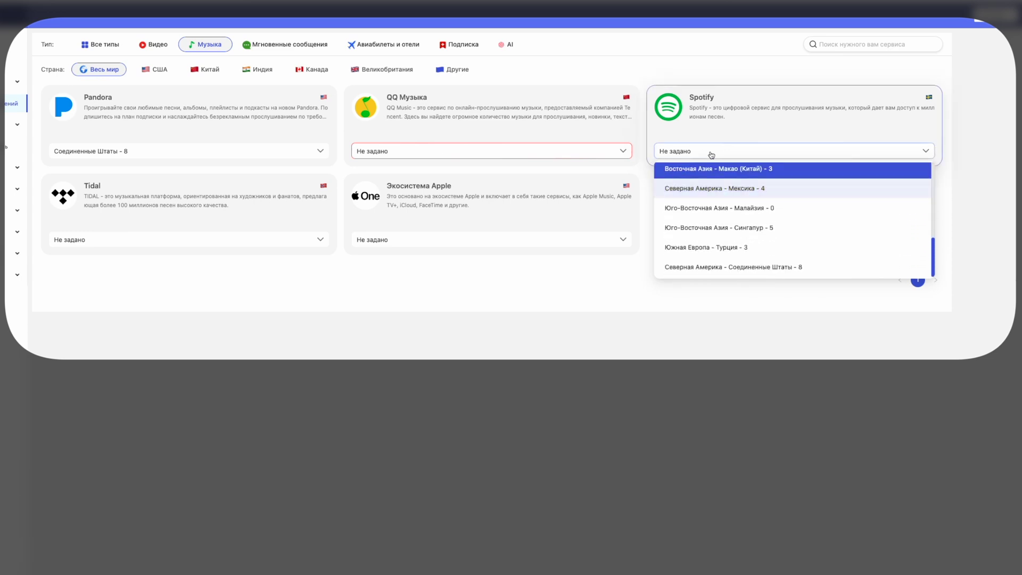
click(712, 154)
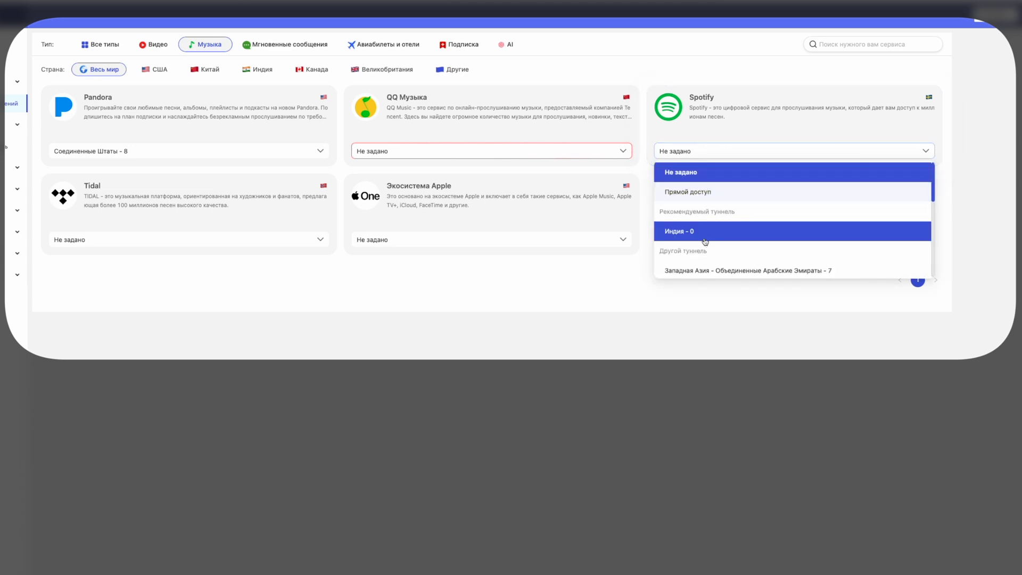
scroll(705, 239, down, 2)
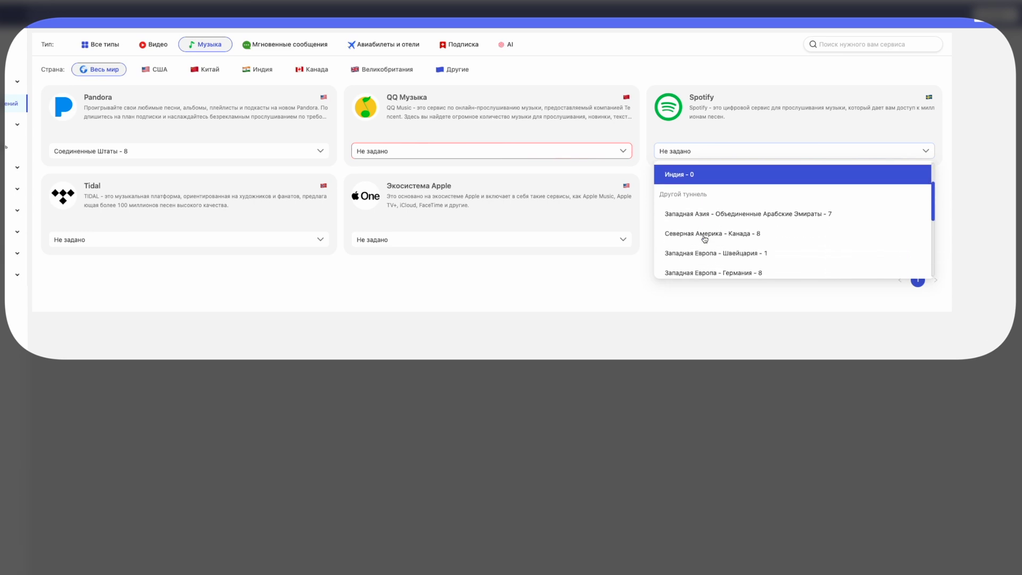
scroll(705, 238, down, 1)
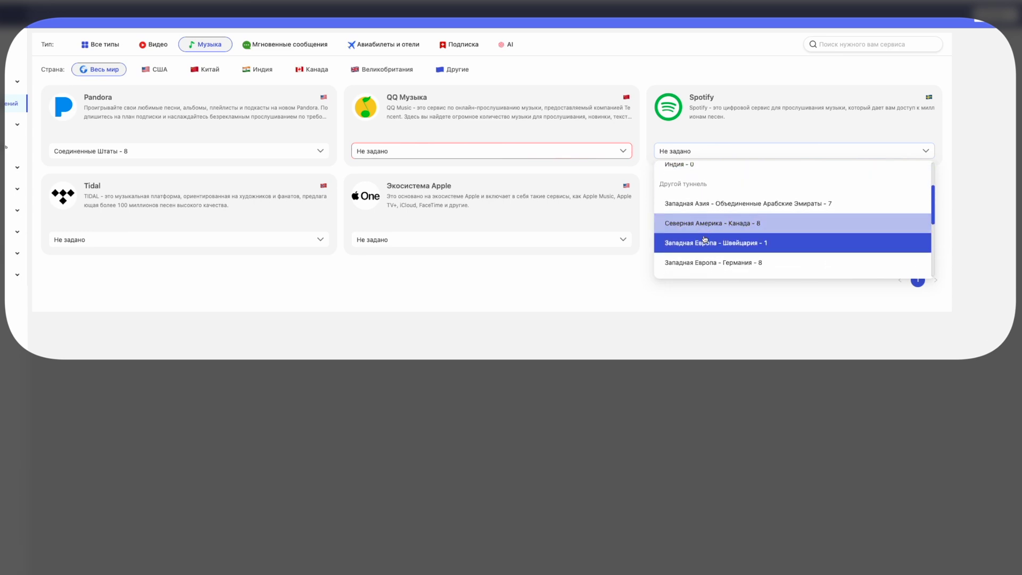
scroll(705, 239, down, 2)
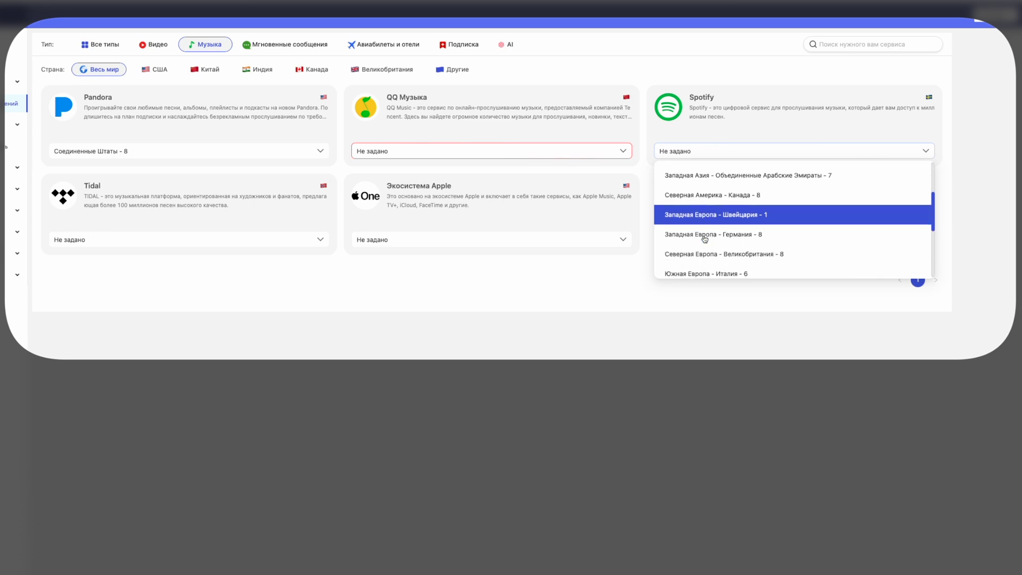
scroll(705, 239, up, 3)
scroll(705, 238, up, 1)
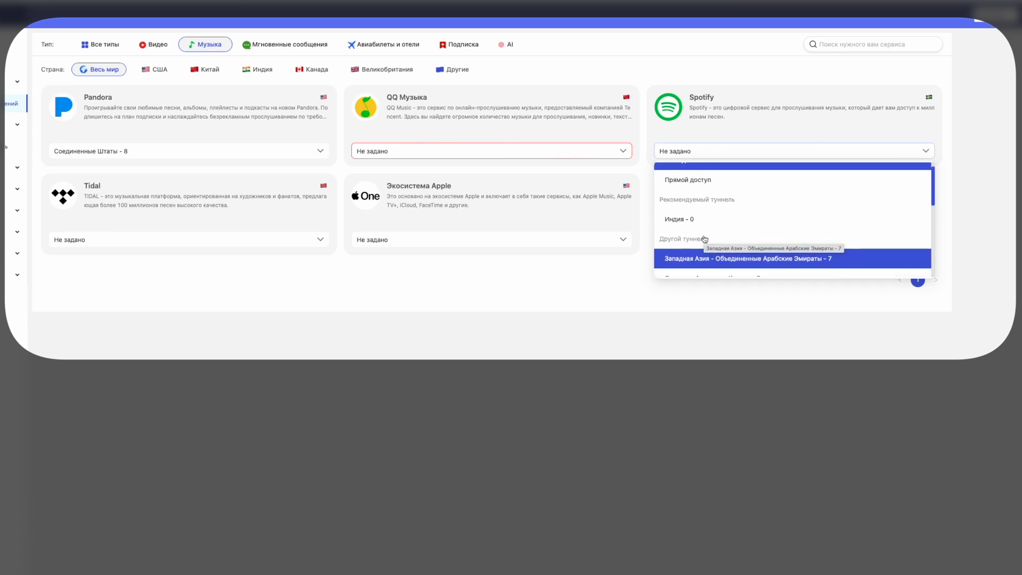
click(679, 226)
click(560, 118)
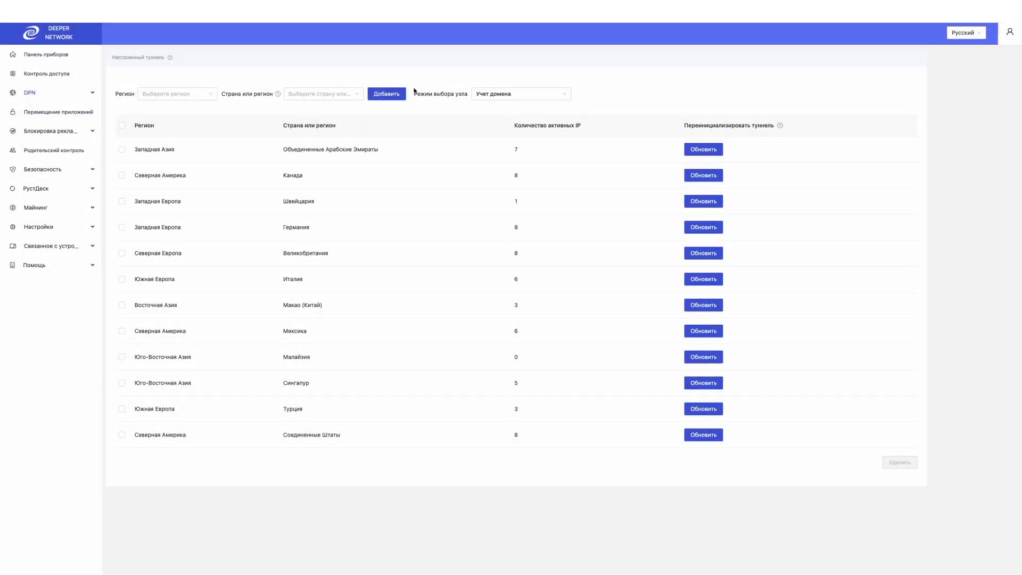
Add an India tunnel to the custom tunnel list and refresh it
click(320, 94)
text(Инд)
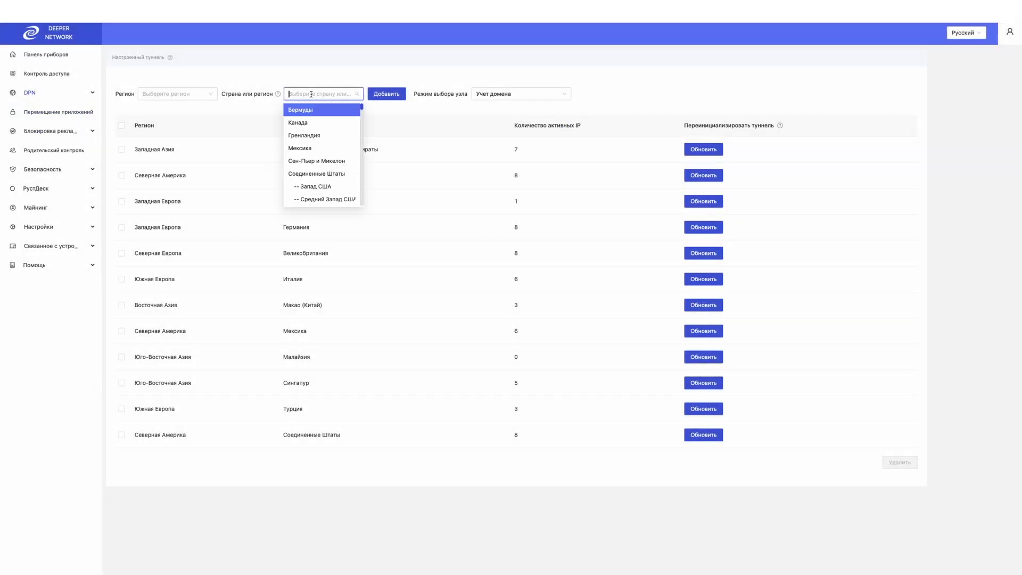
text(ия)
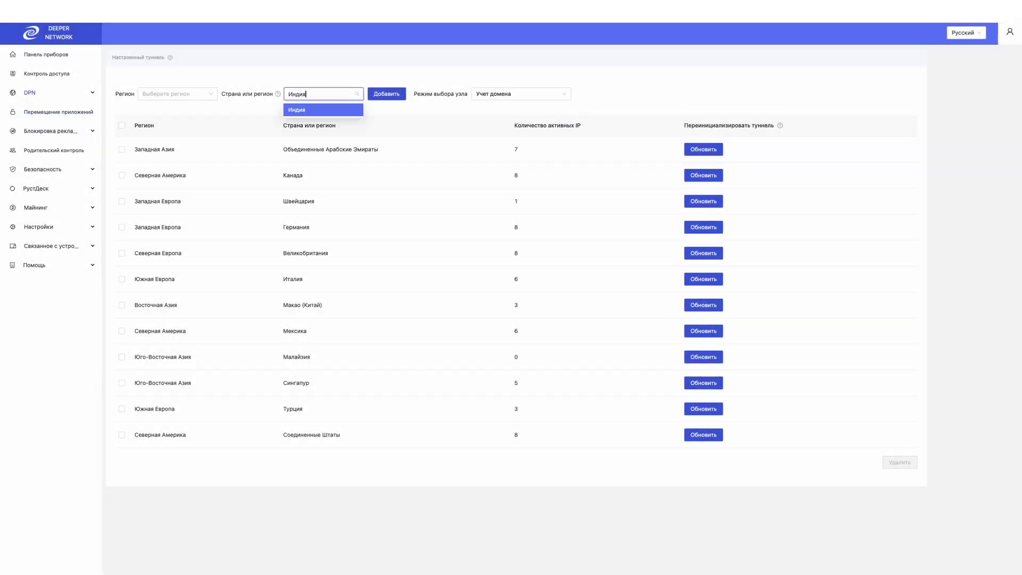
click(312, 108)
click(383, 96)
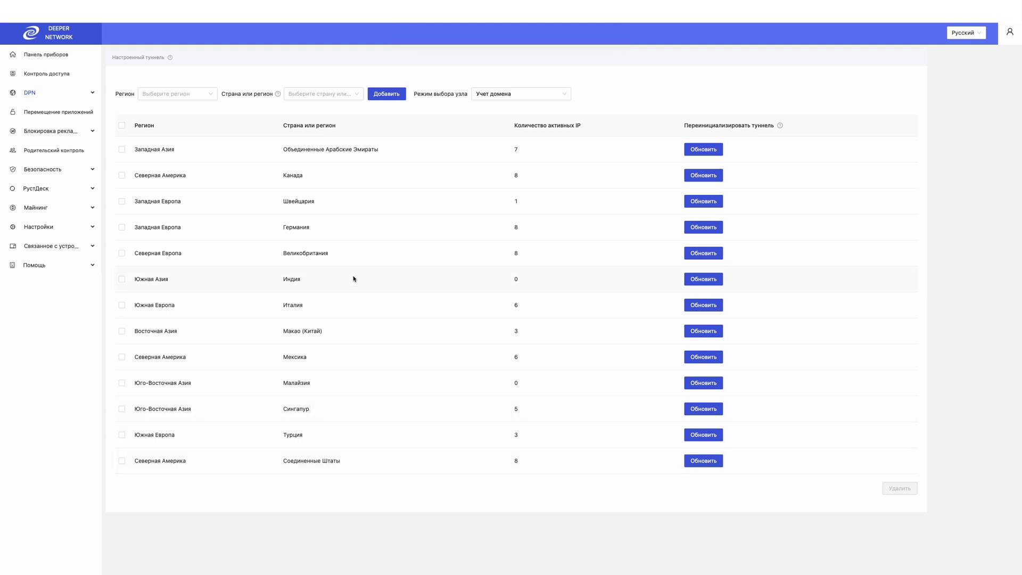
click(695, 283)
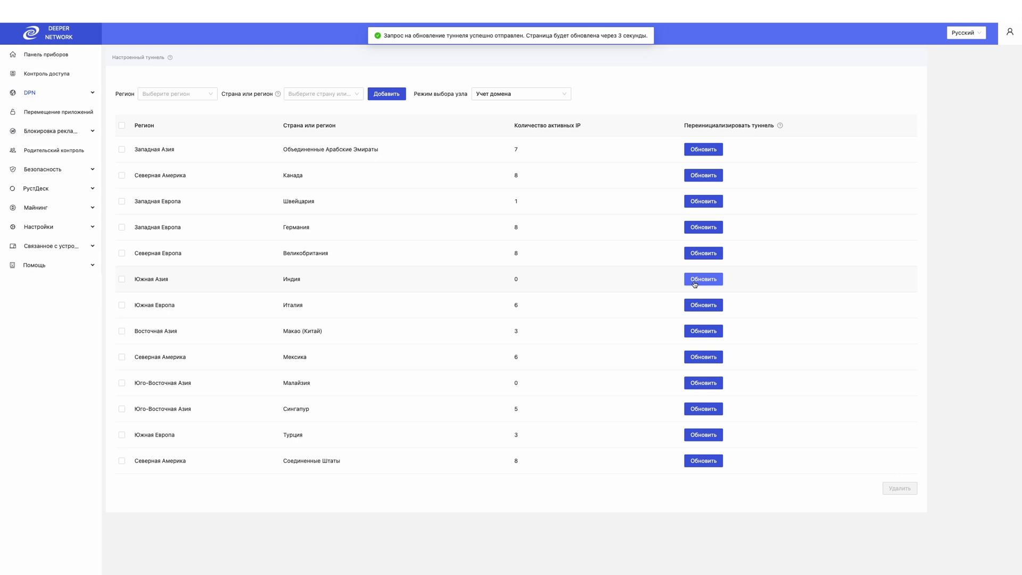
click(691, 279)
click(50, 113)
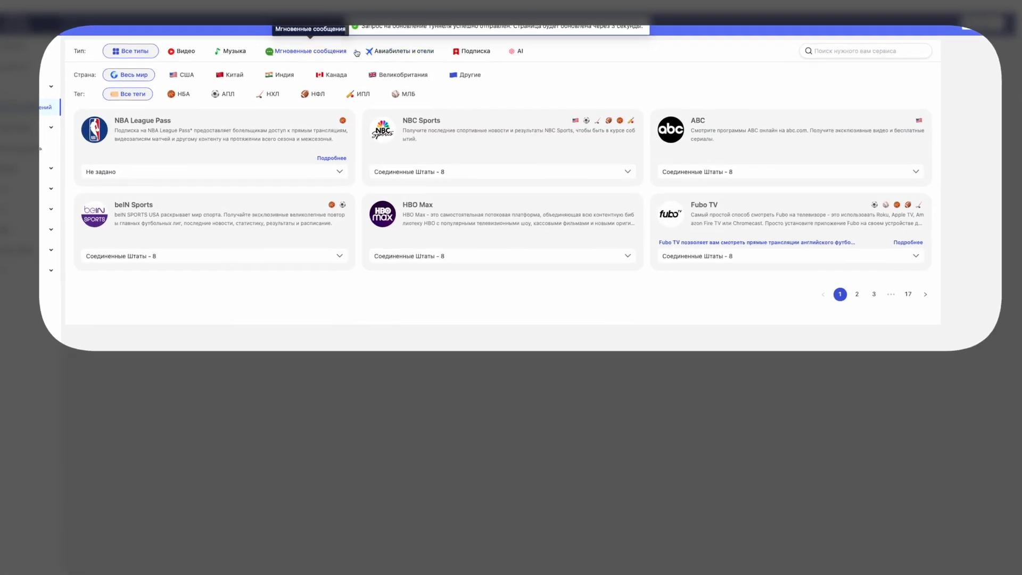
Under the Music filter, set Spotify's tunnel to India (7 IPs)
click(231, 52)
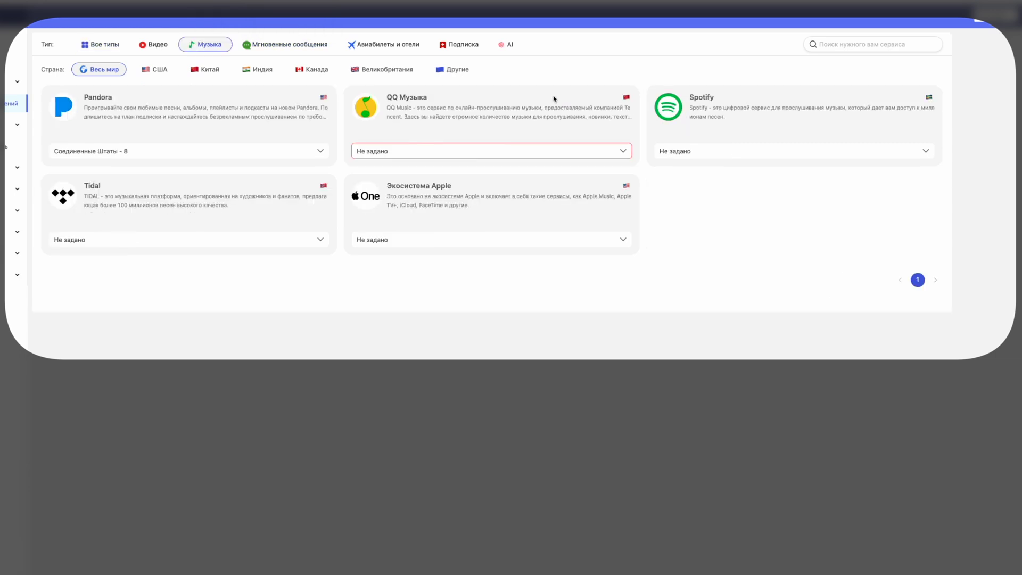
click(715, 151)
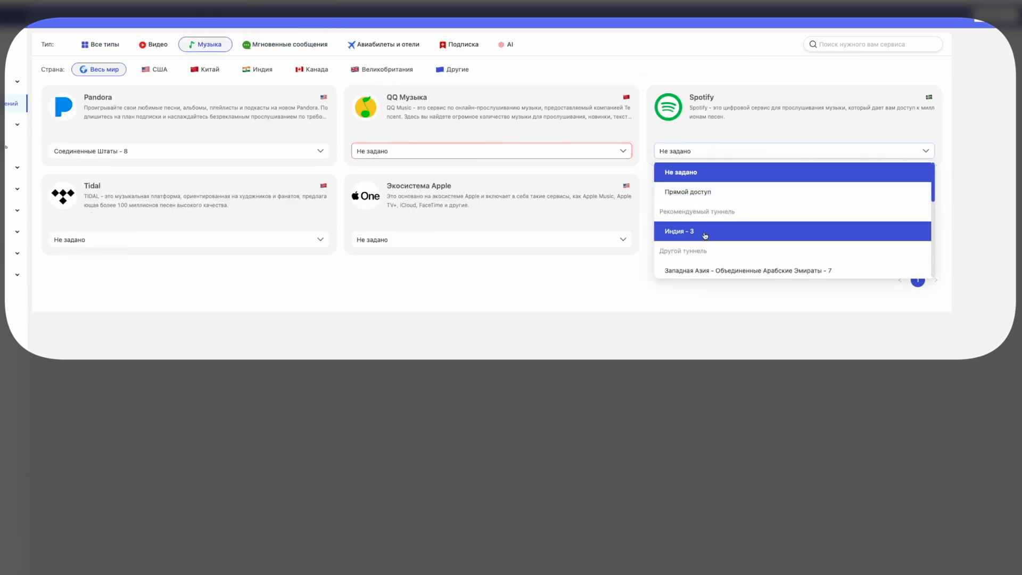
click(705, 233)
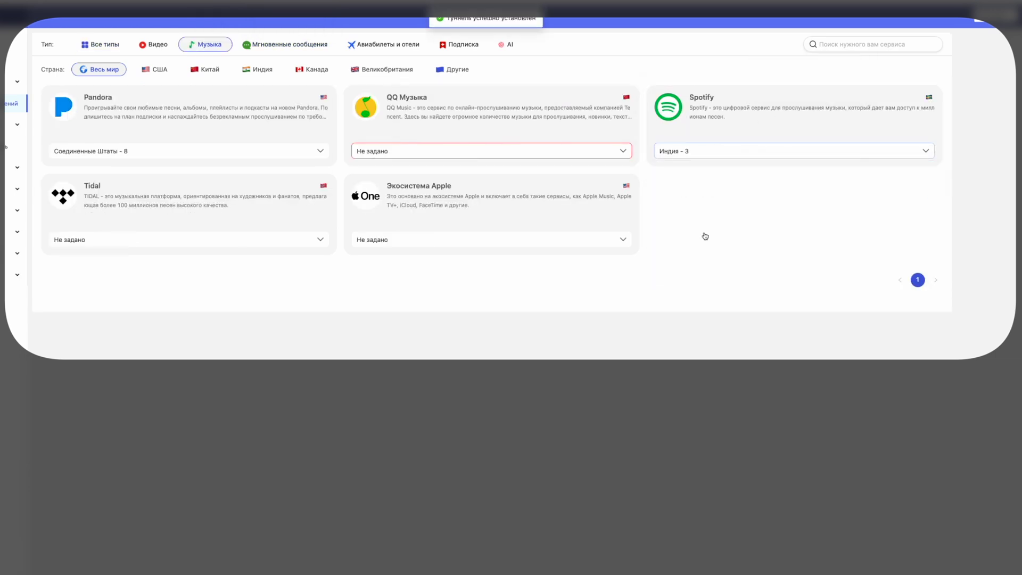
click(459, 46)
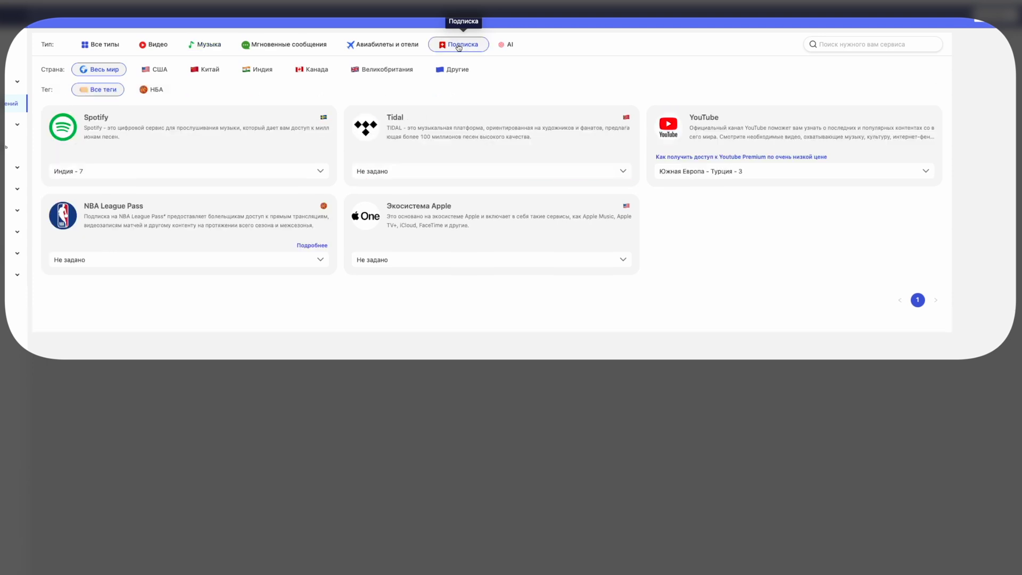
Change YouTube's tunnel from Southern Europe – Turkey to Macau (China) - 3
click(698, 171)
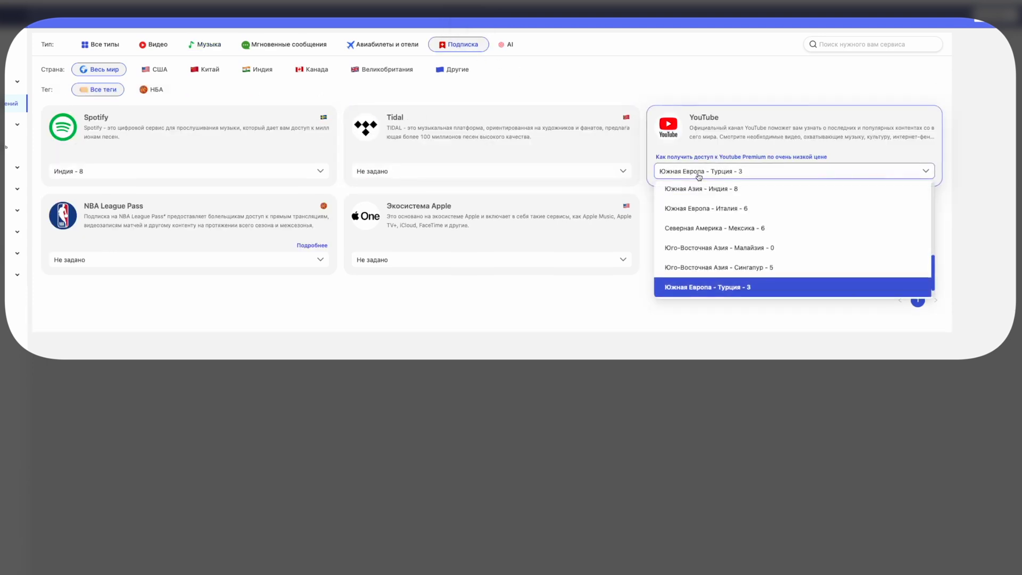
scroll(733, 245, up, 5)
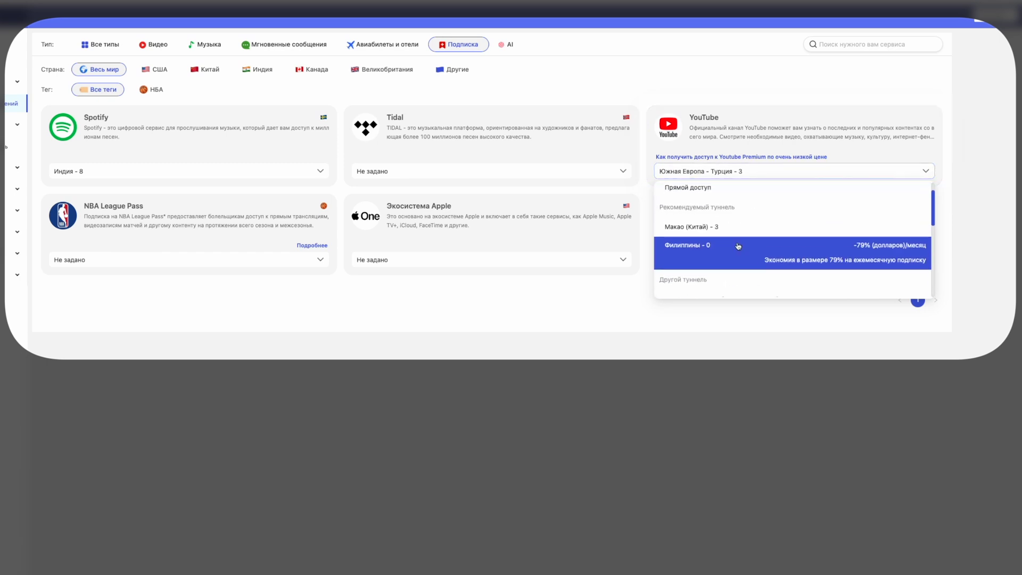
click(693, 231)
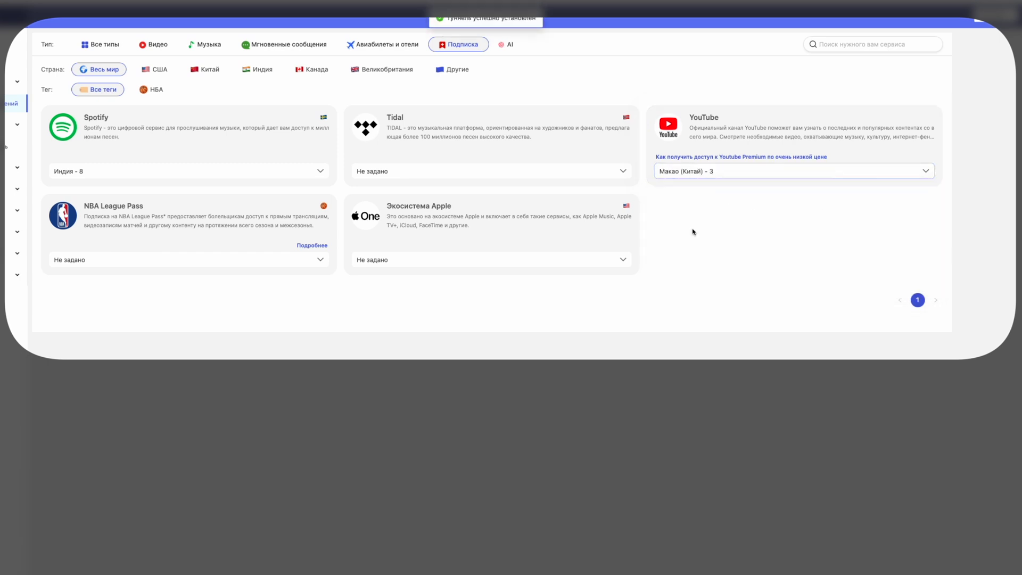
click(698, 171)
scroll(692, 254, down, 2)
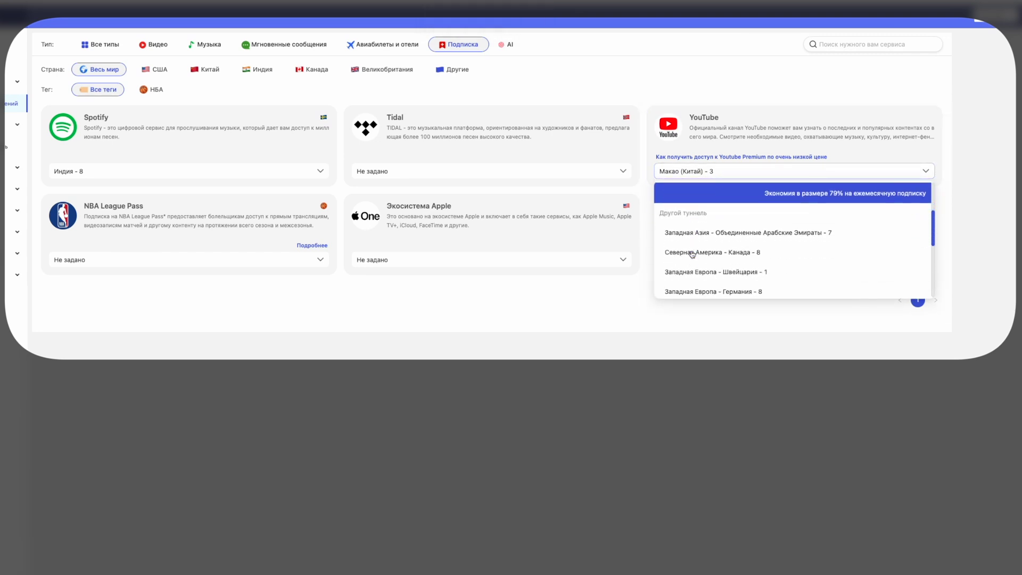
scroll(692, 254, up, 3)
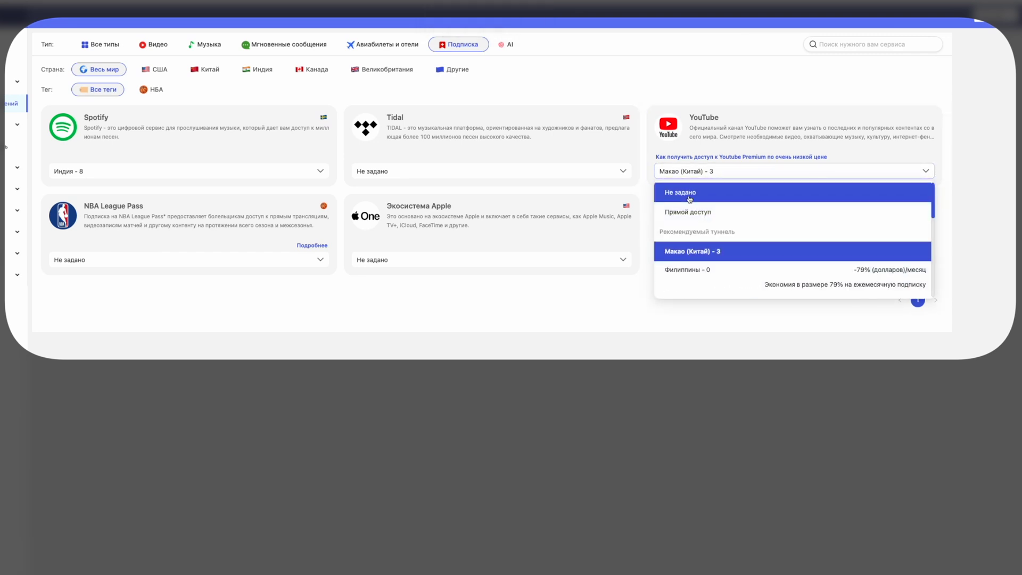
click(686, 259)
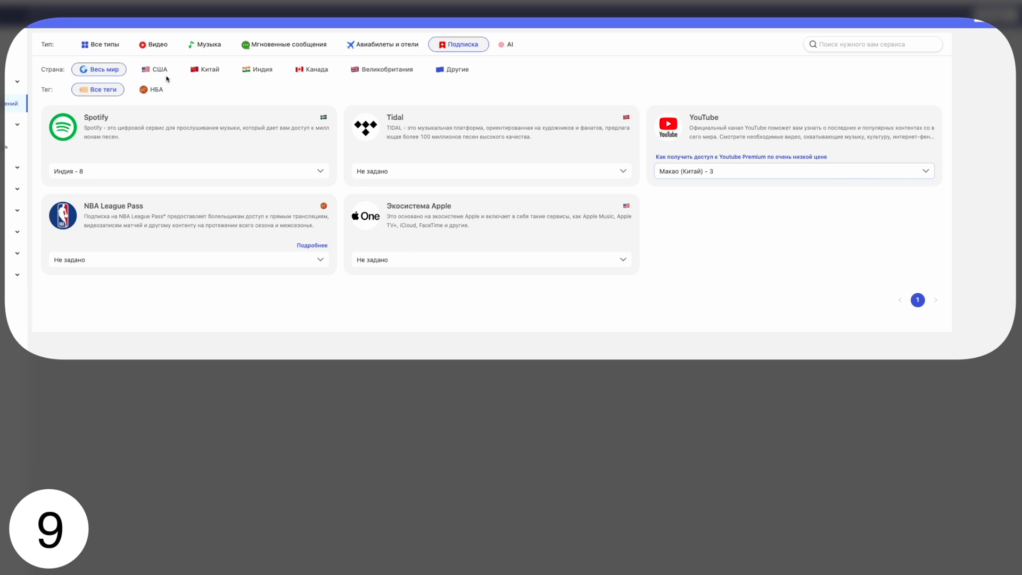
Filter the relocation catalogue by China, whole world, air tickets and hotels, then all types and further pages
click(197, 74)
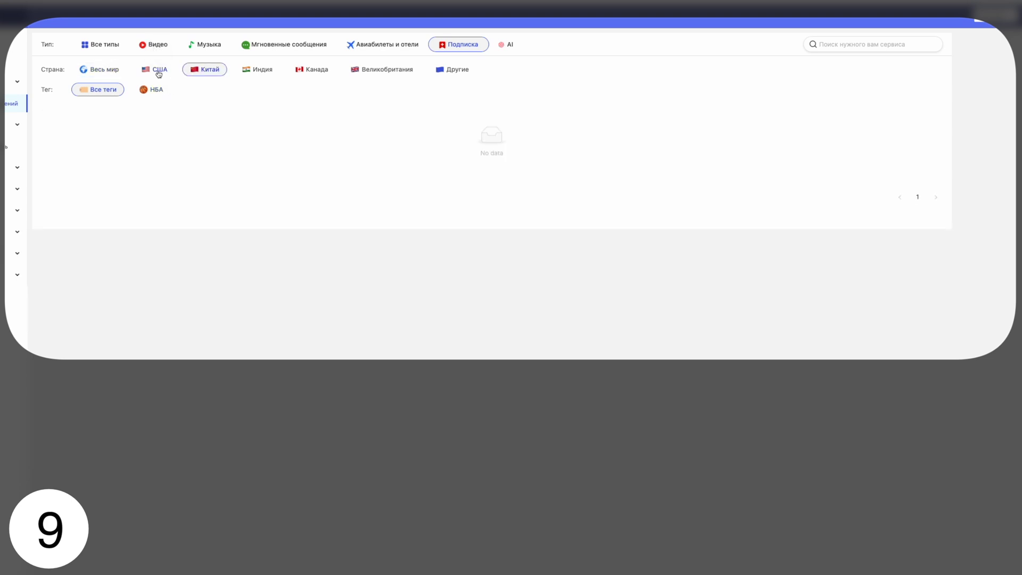
click(101, 70)
click(395, 48)
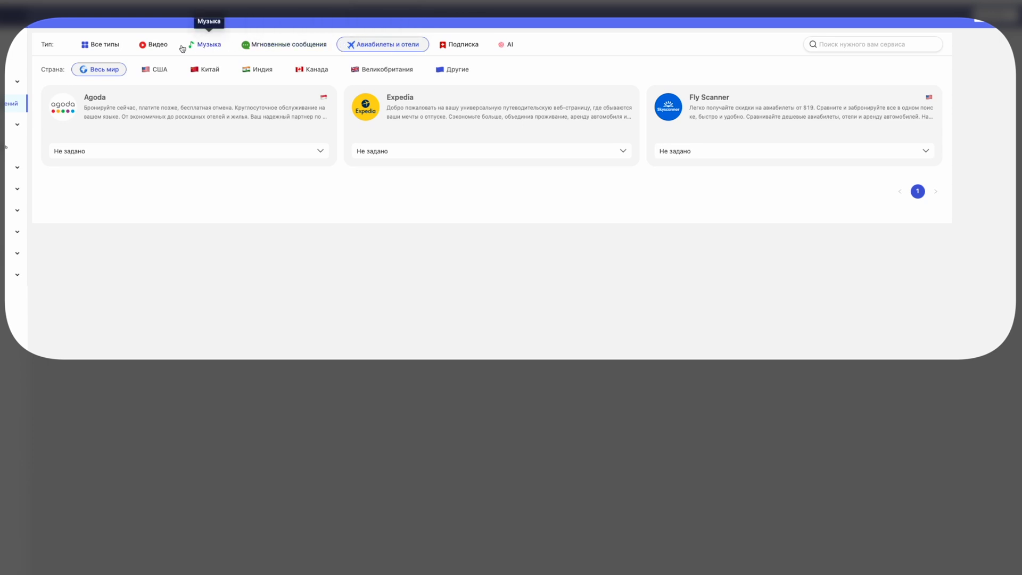
click(97, 46)
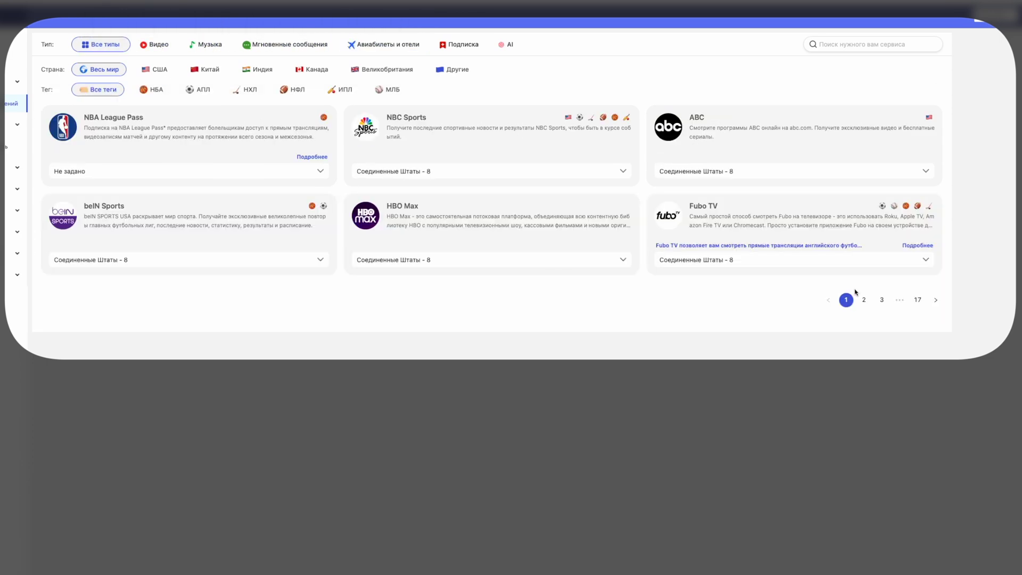
click(882, 299)
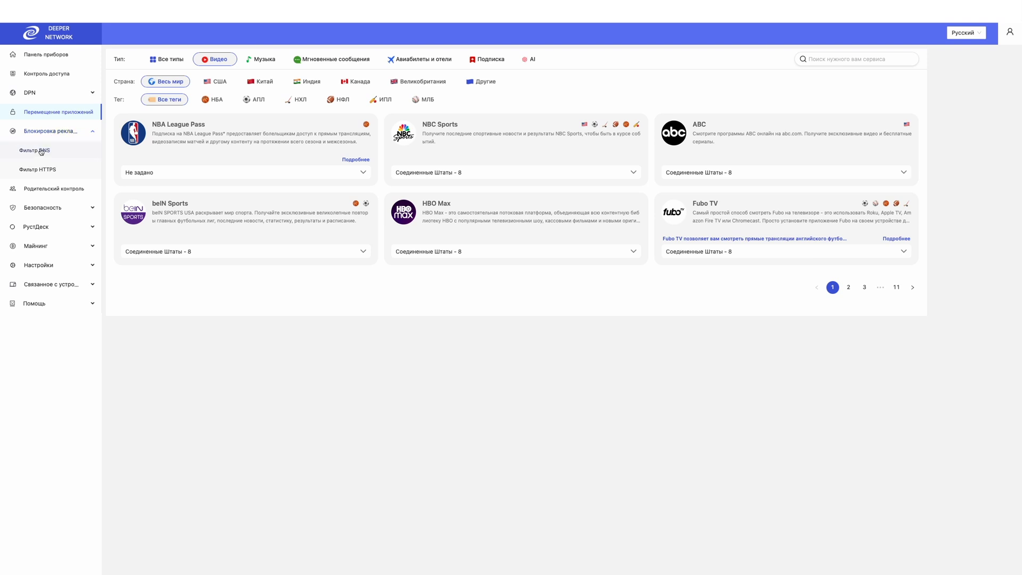
click(41, 150)
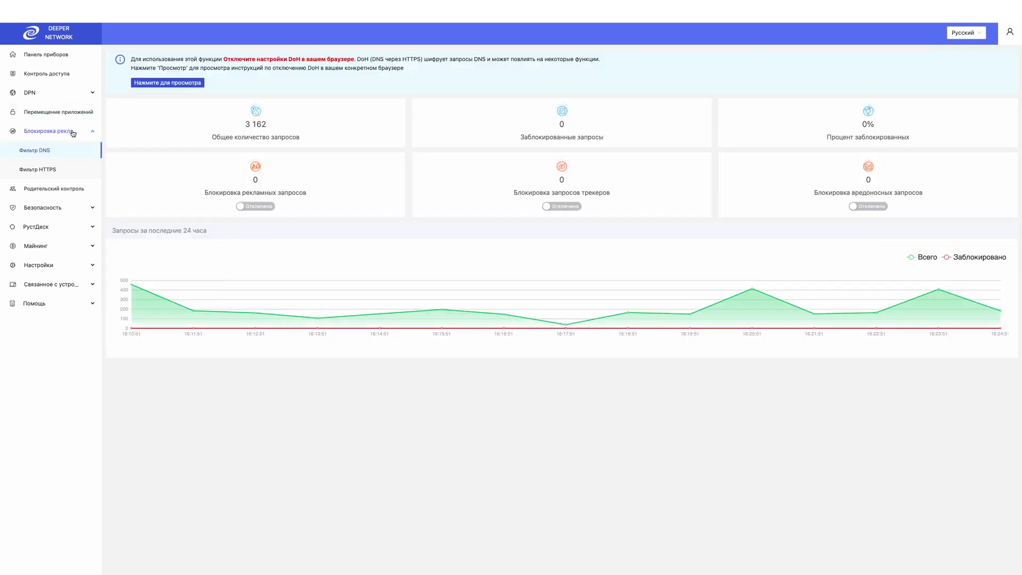
click(257, 206)
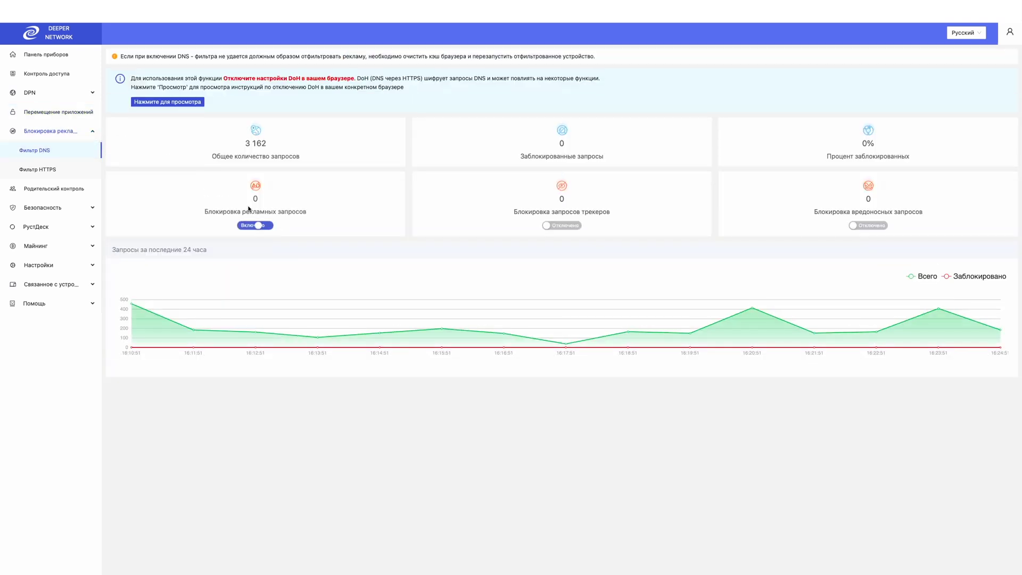
click(565, 225)
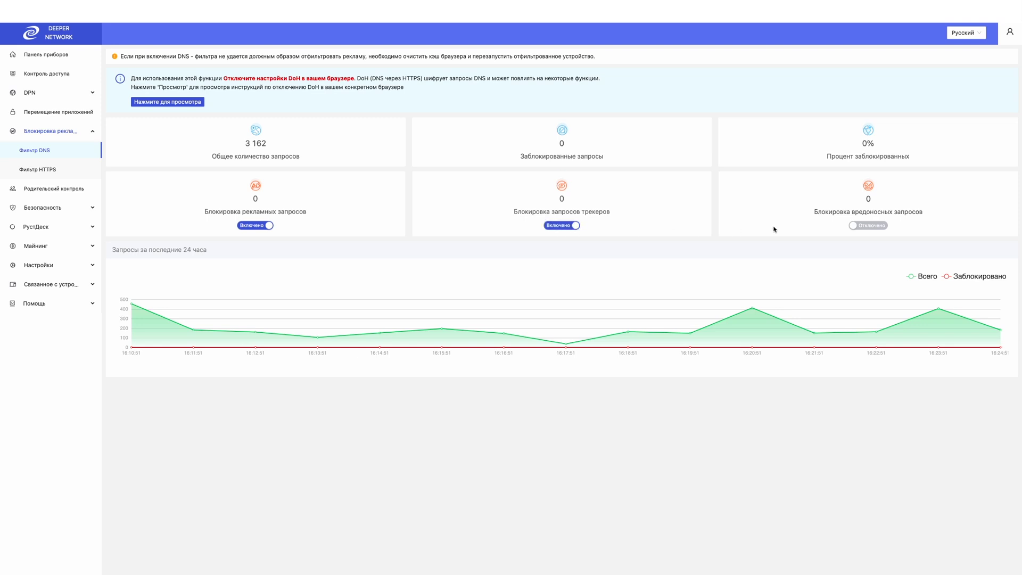
click(868, 226)
click(873, 232)
click(575, 227)
click(263, 226)
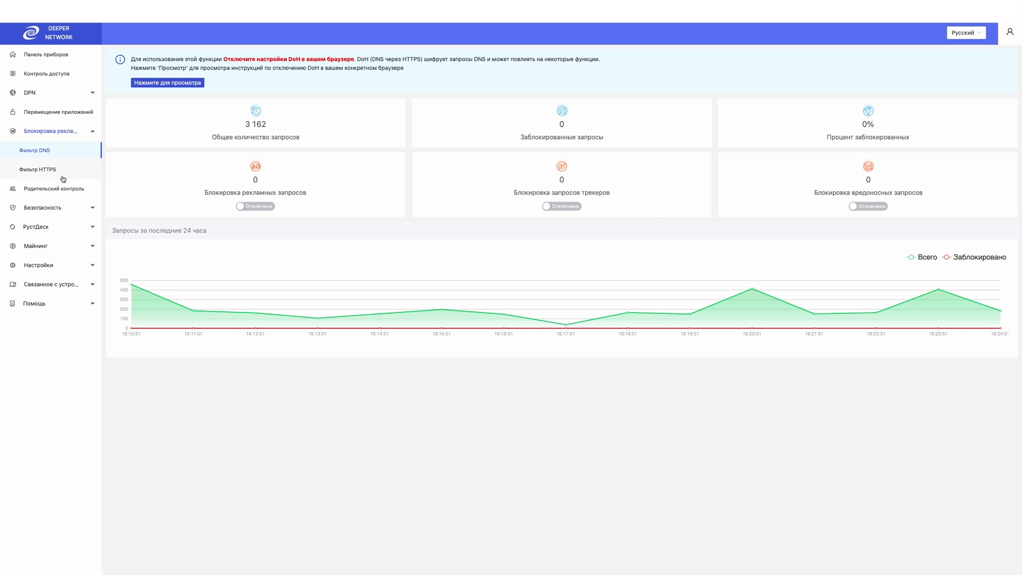
click(61, 137)
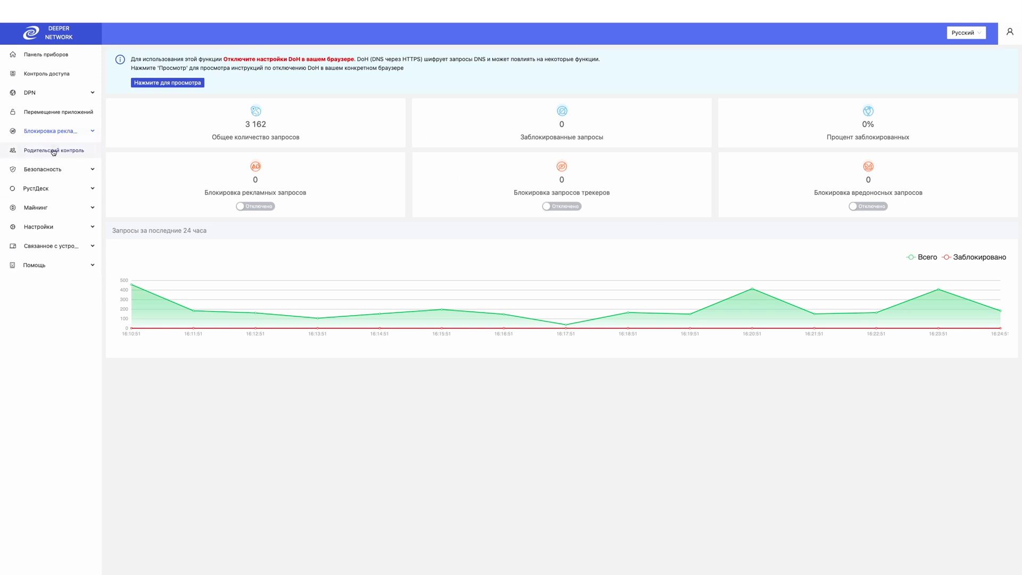
Turn on adult-content blocking in parental control
click(53, 151)
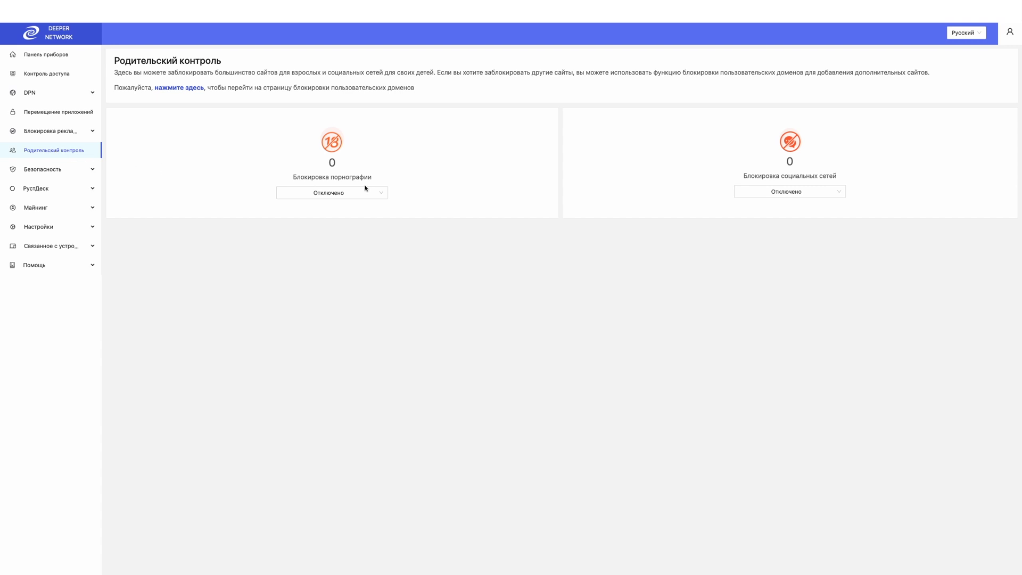
click(382, 195)
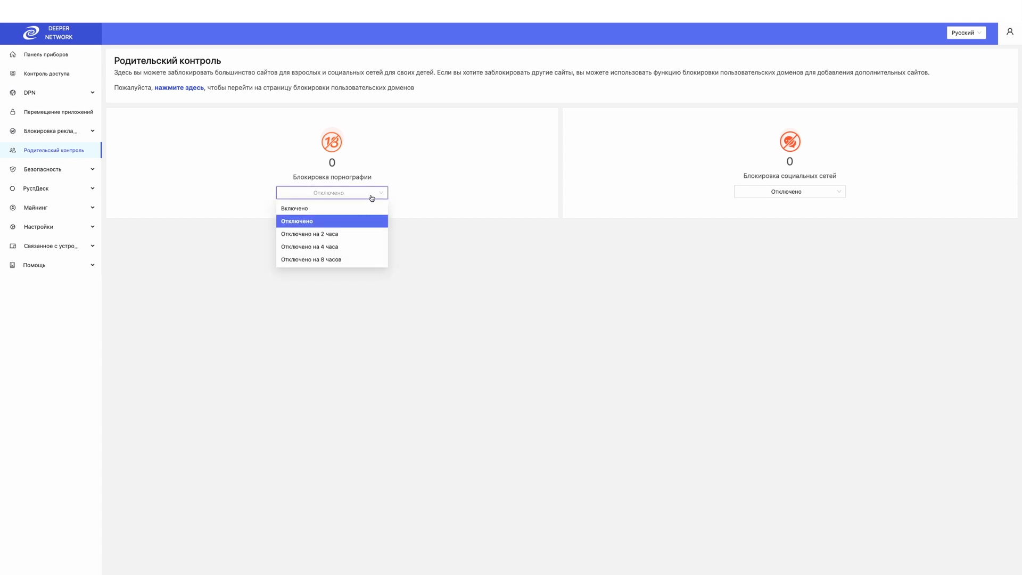
click(343, 209)
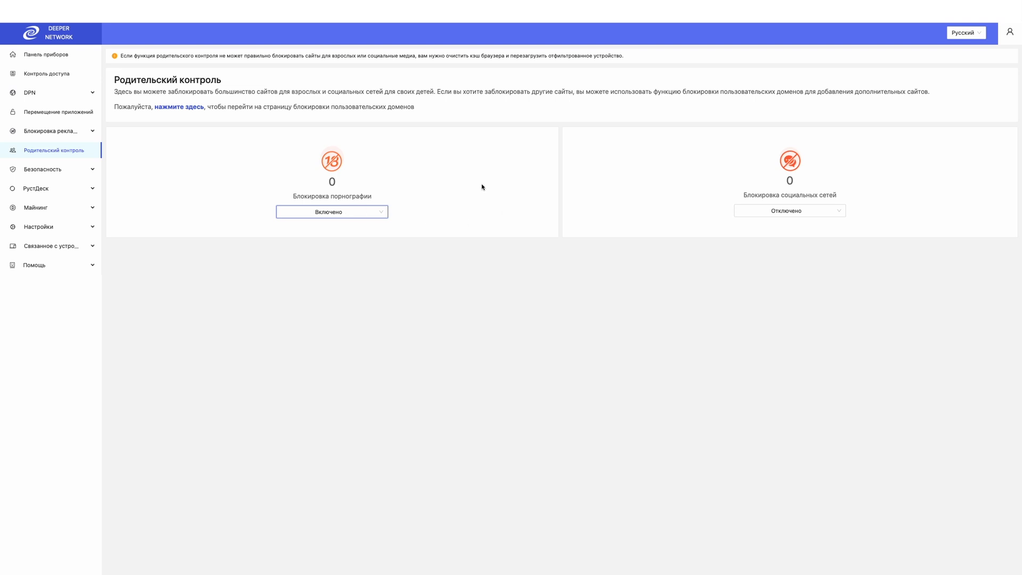
Pause social-network blocking for 8 hours and open the RustDesk settings page under Security
click(834, 212)
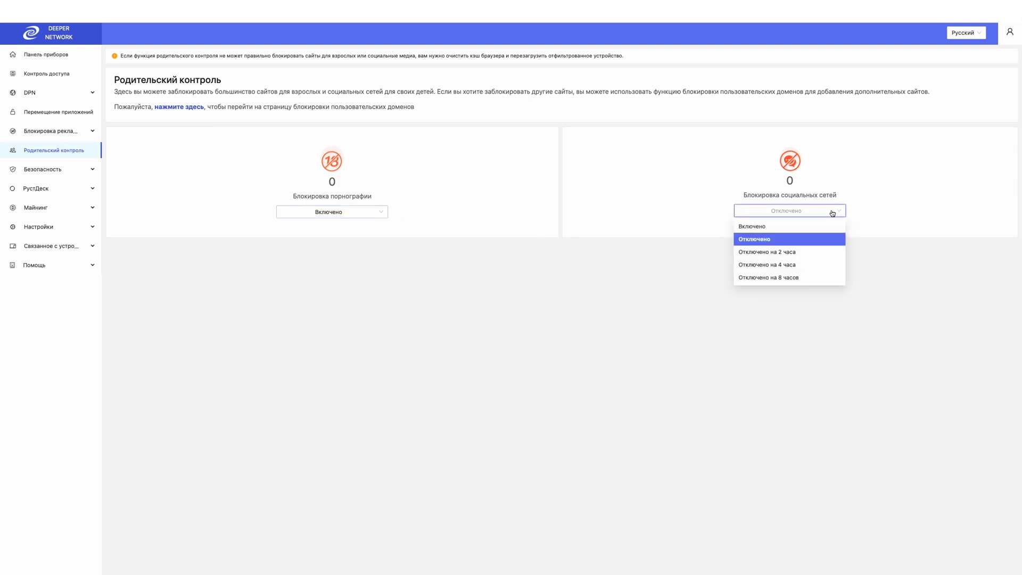
click(786, 277)
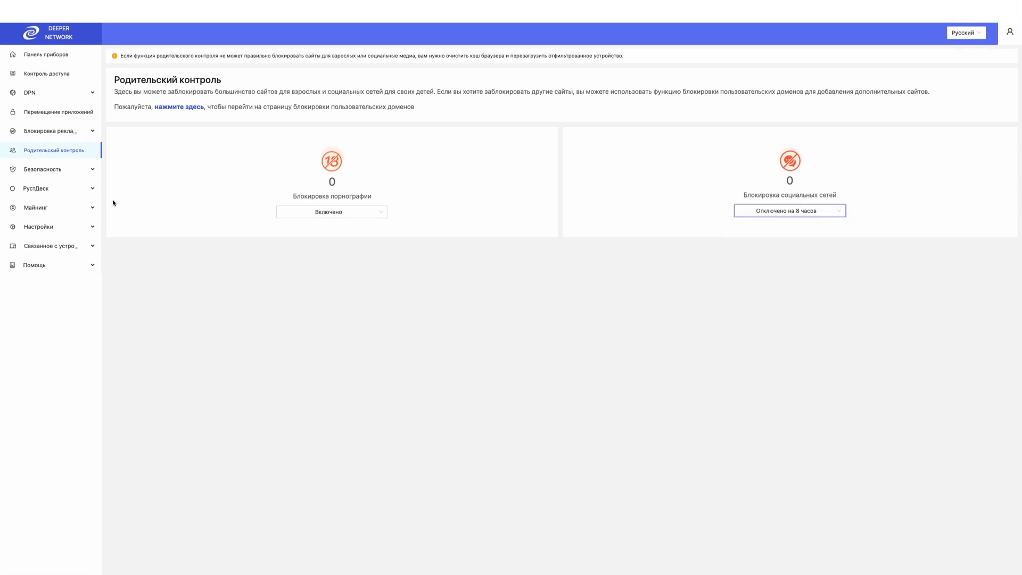
click(37, 170)
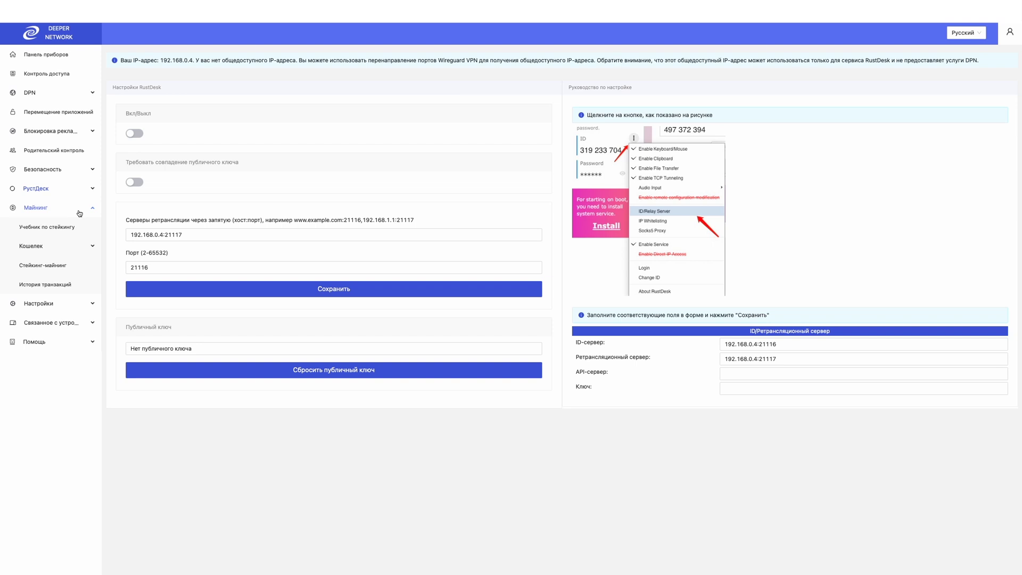
click(79, 213)
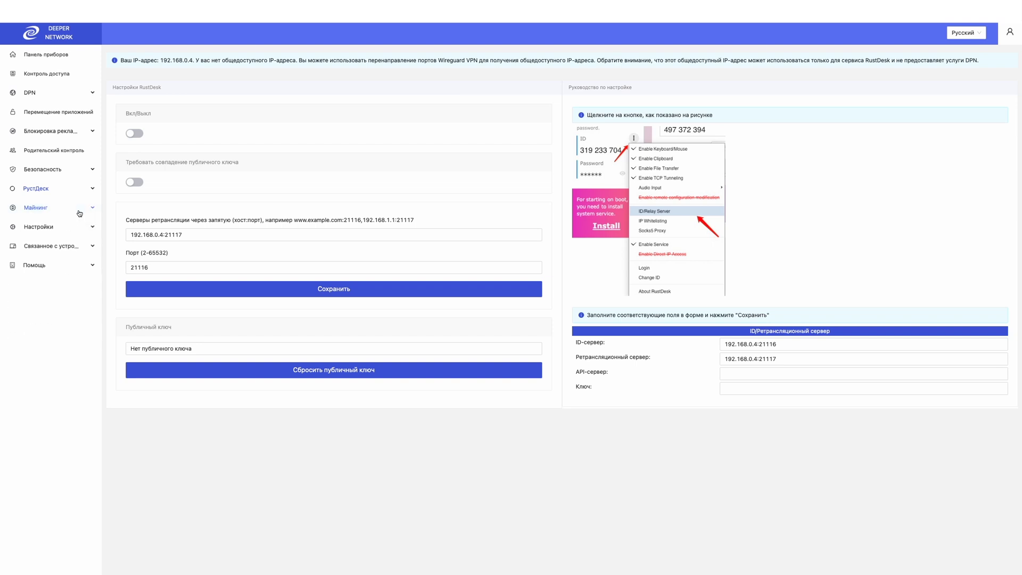
Reveal and select the current password in the Wi-Fi settings
click(46, 229)
click(48, 247)
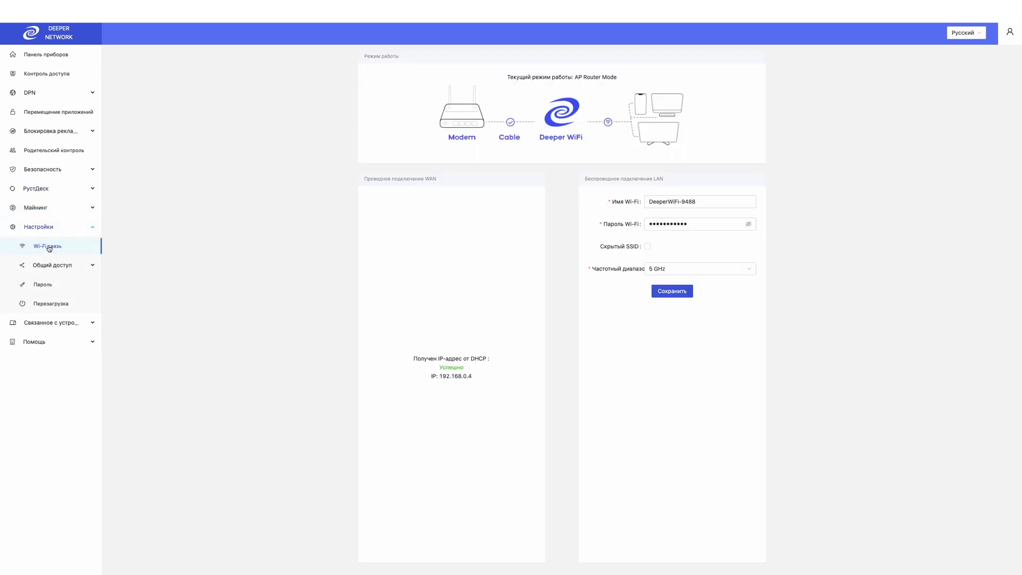
click(749, 225)
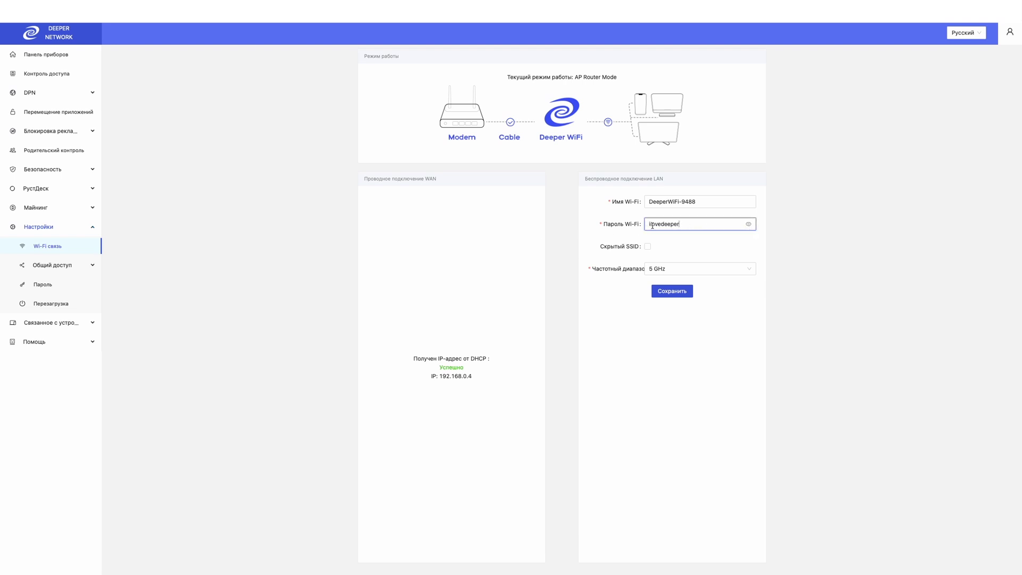
drag(686, 225, 645, 226)
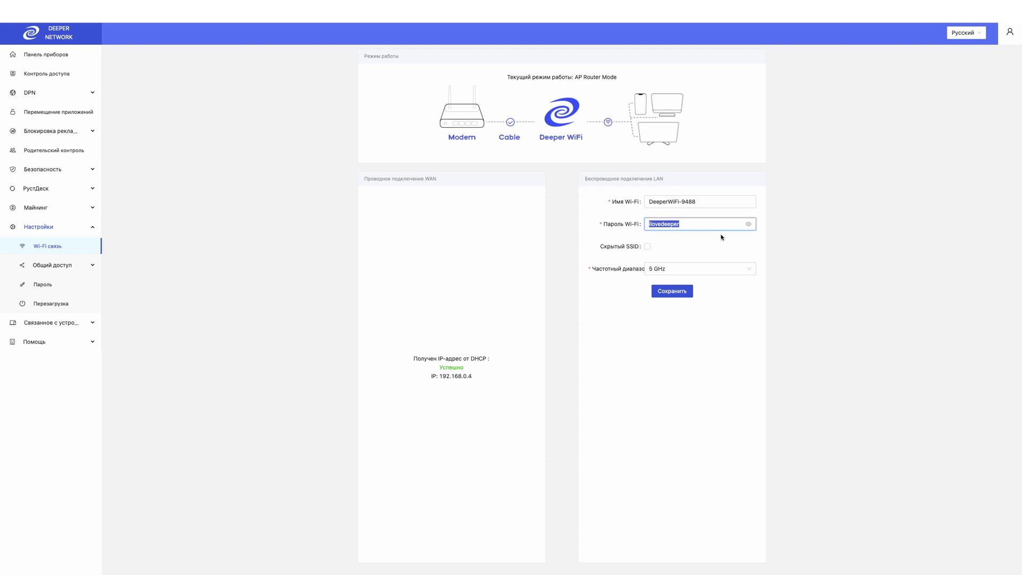
Check the frequency band list, keeping 5 GHz, and open the sharing settings page
click(740, 273)
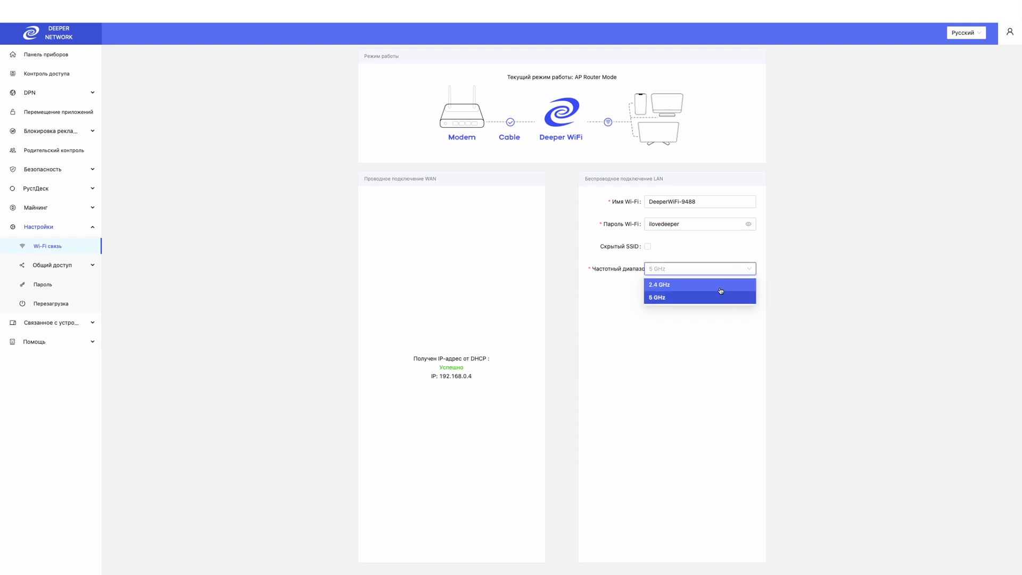
click(63, 270)
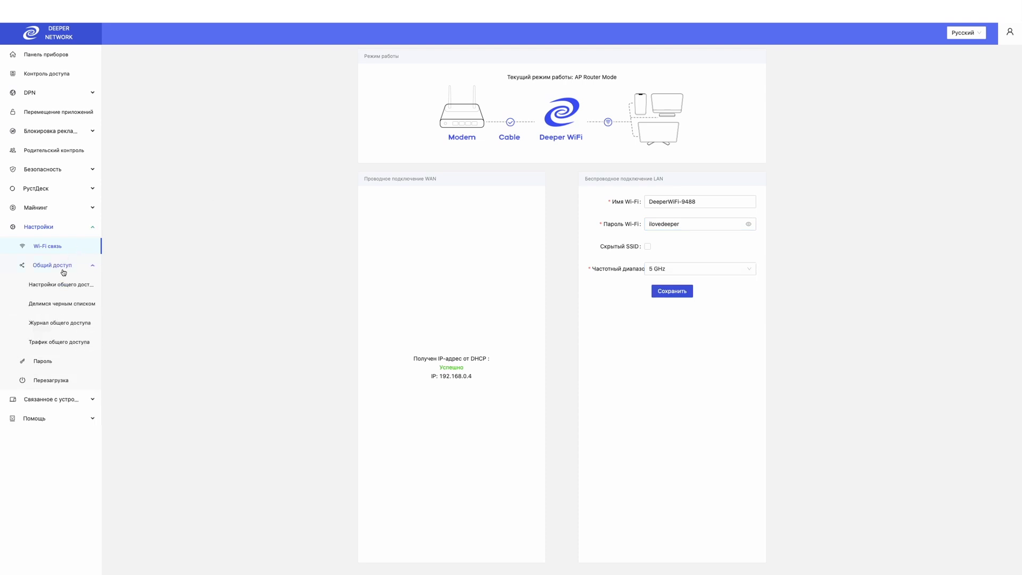
click(58, 284)
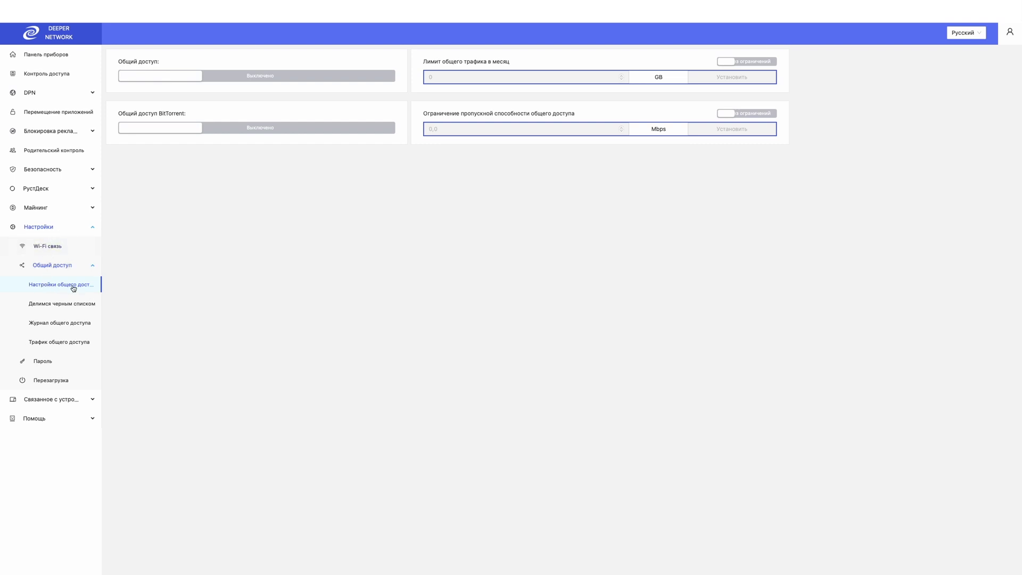
Switch general and BitTorrent sharing on, then back off, leaving both disabled
click(189, 84)
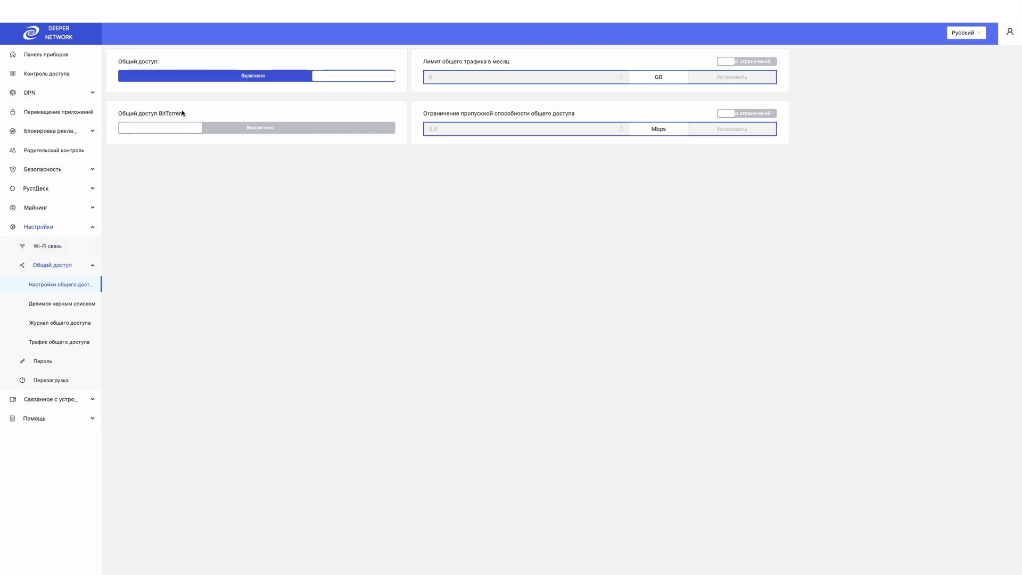
click(177, 129)
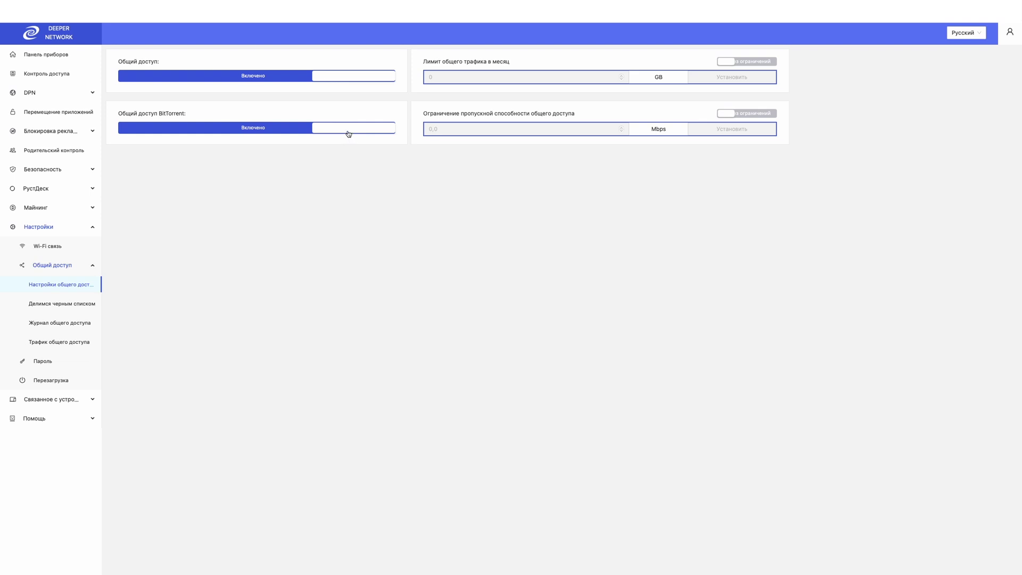
click(331, 131)
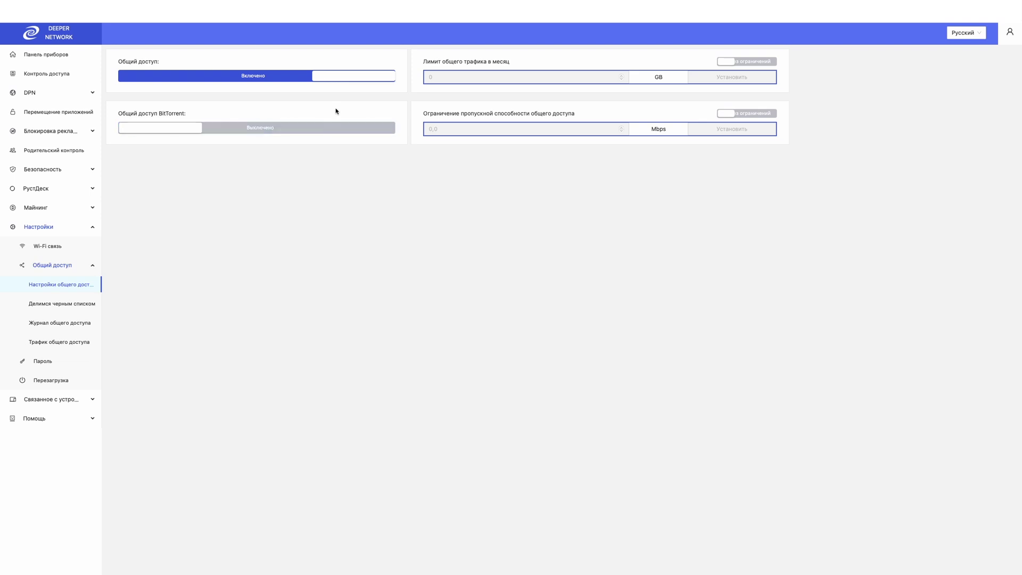
click(337, 76)
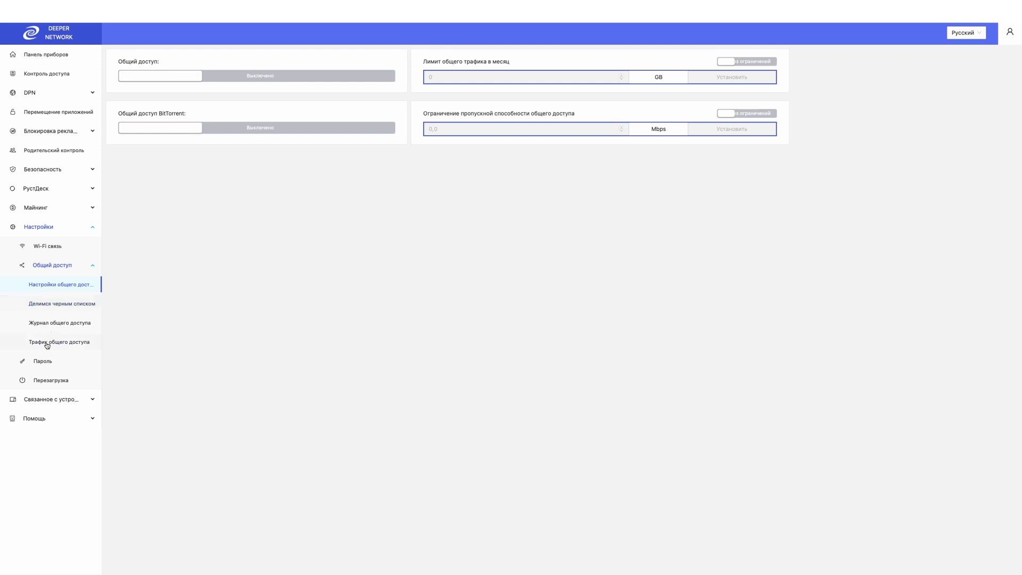
click(42, 362)
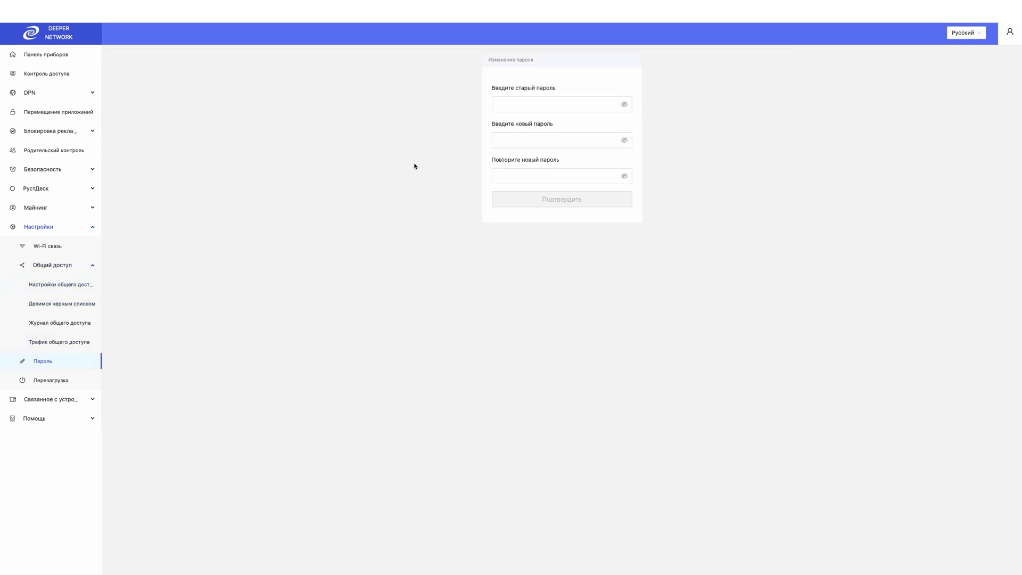
Leave the admin password unchanged and turn on a scheduled reboot every day at 00:00
click(515, 104)
click(516, 140)
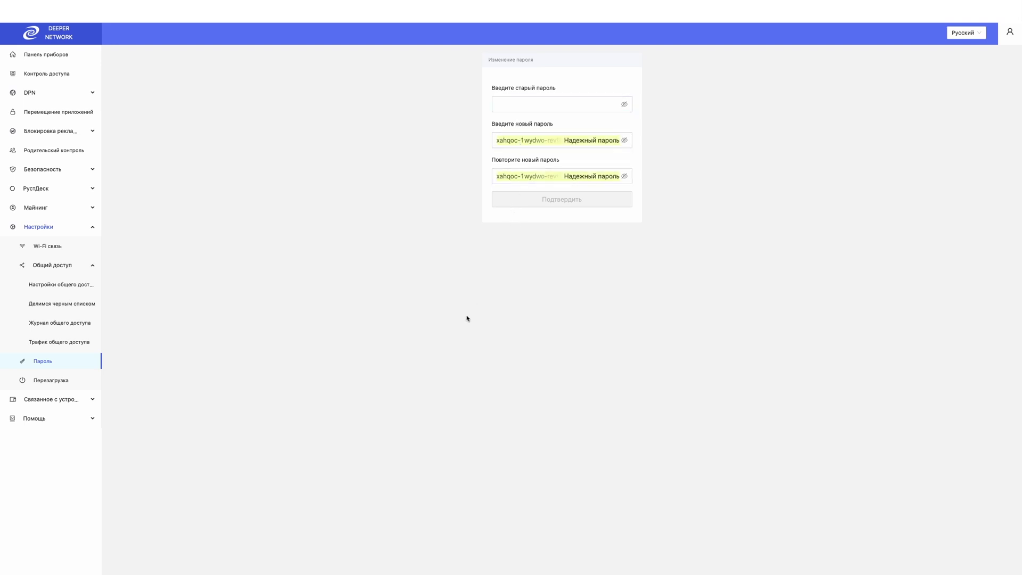
click(66, 388)
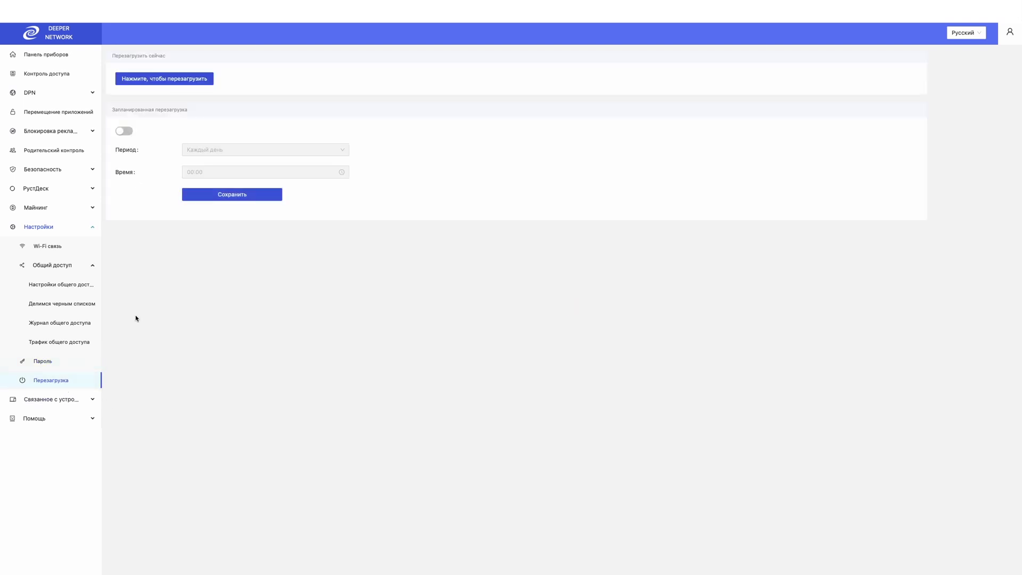
click(126, 131)
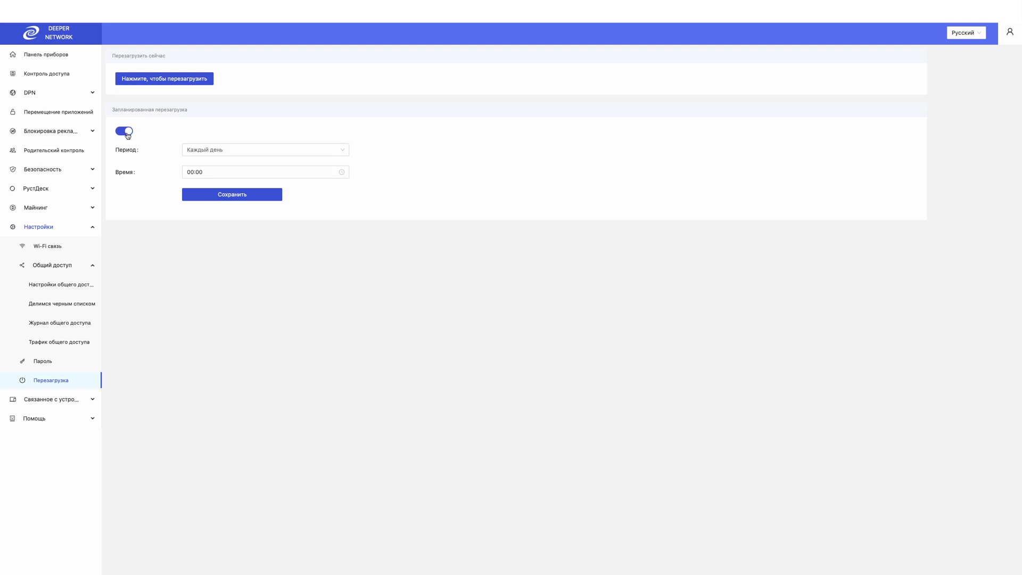
click(336, 150)
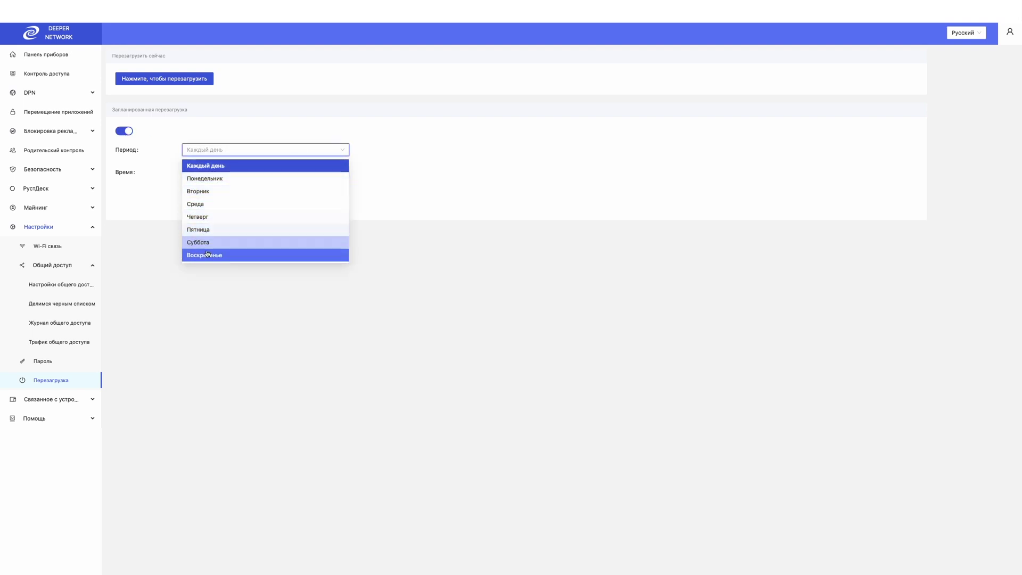
click(375, 182)
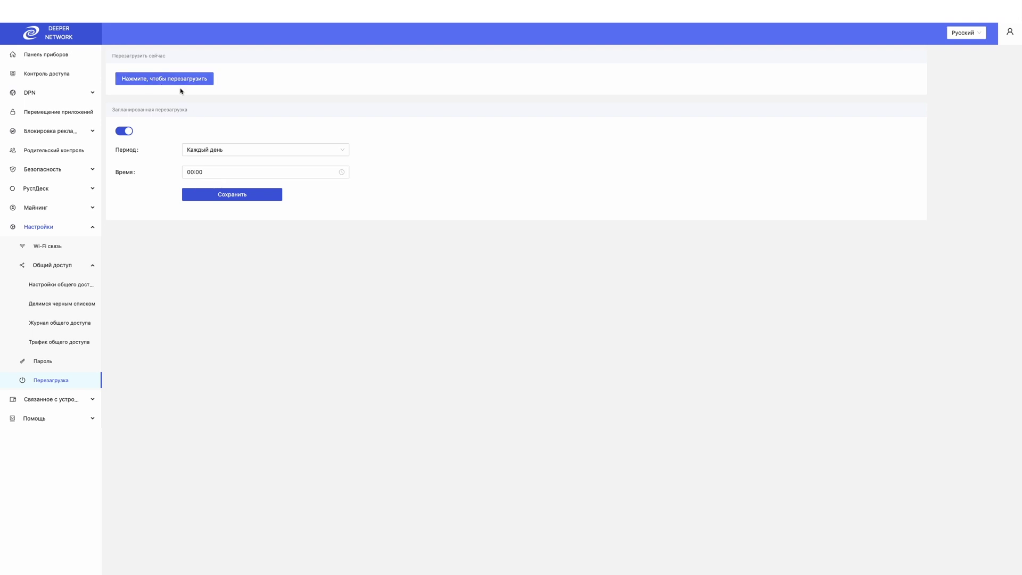
click(91, 230)
click(90, 246)
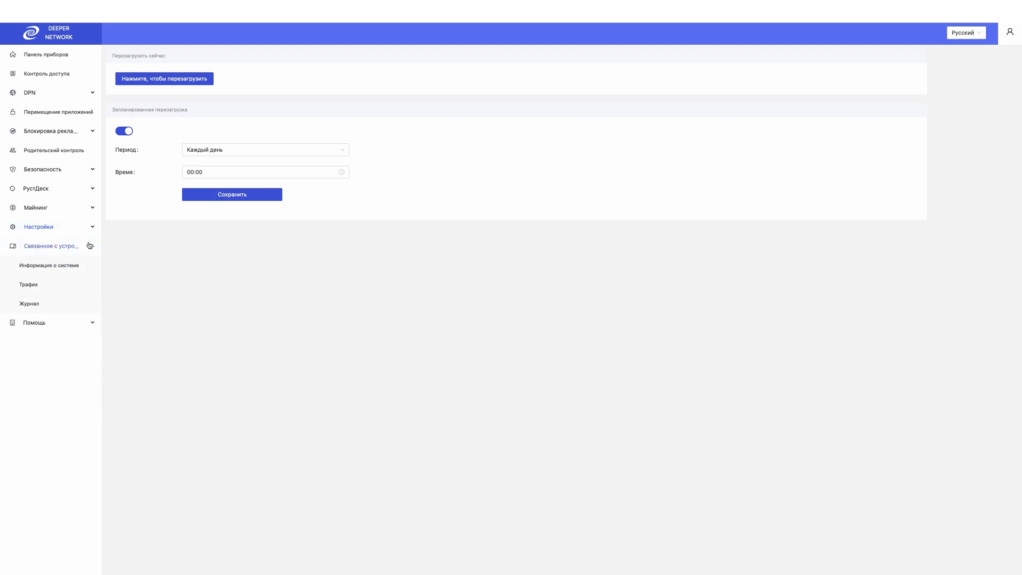
Turn on automatic firmware upgrades on the system information page and select the version number
click(60, 269)
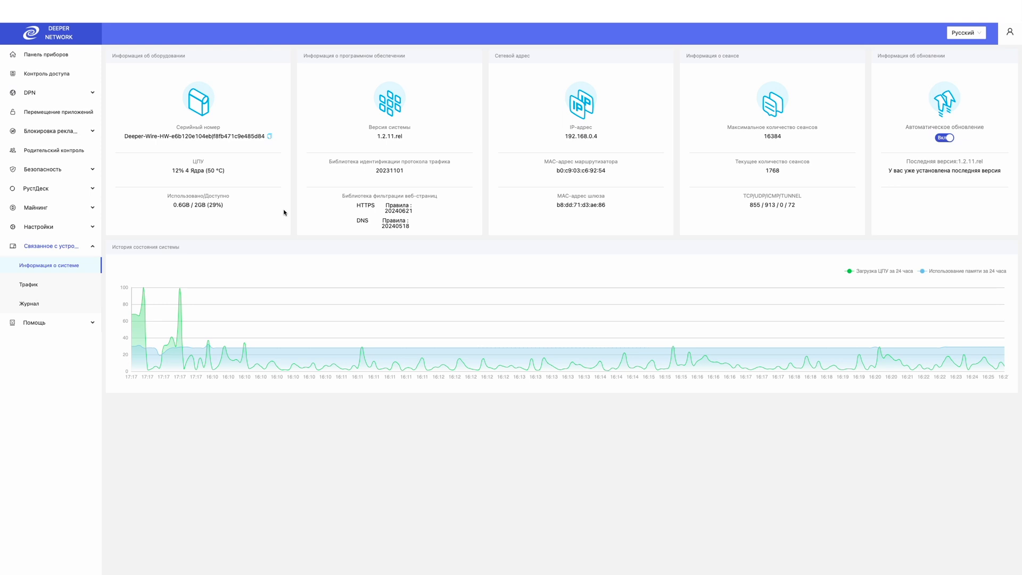
click(945, 139)
drag(405, 136, 378, 134)
In the app relocation catalogue, filter by Подписка (subscription), then back to all types
click(73, 112)
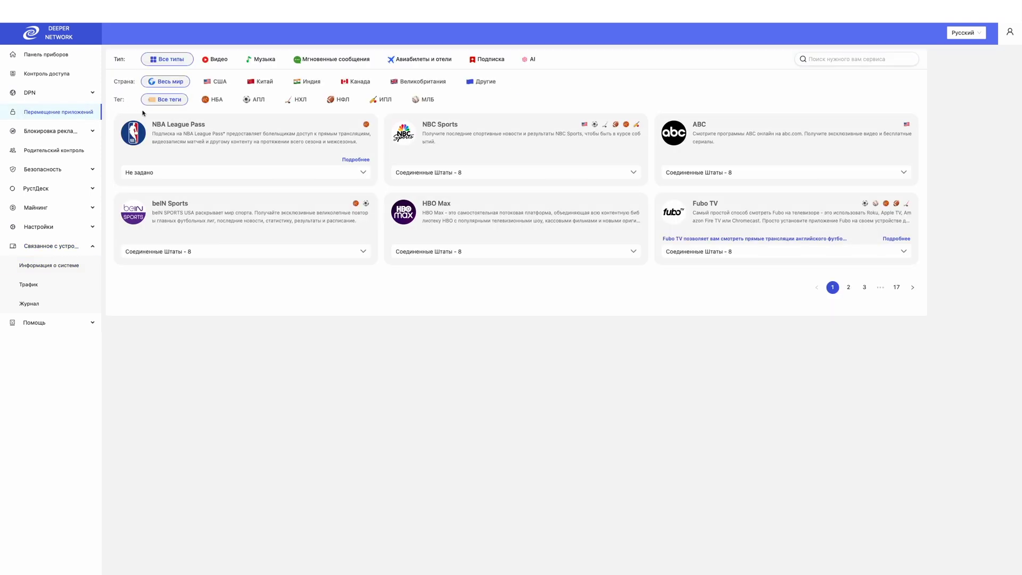
click(488, 63)
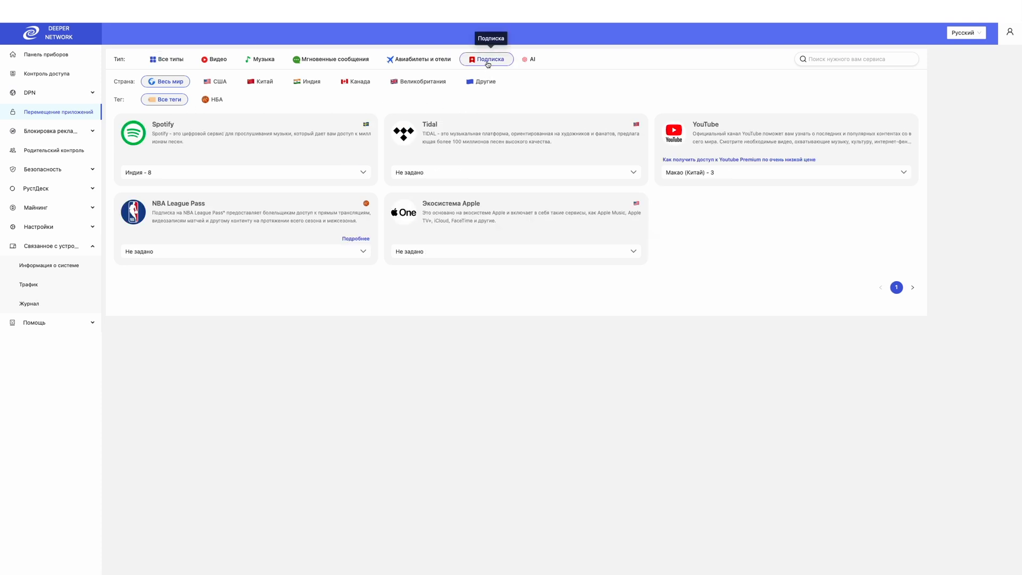
click(159, 60)
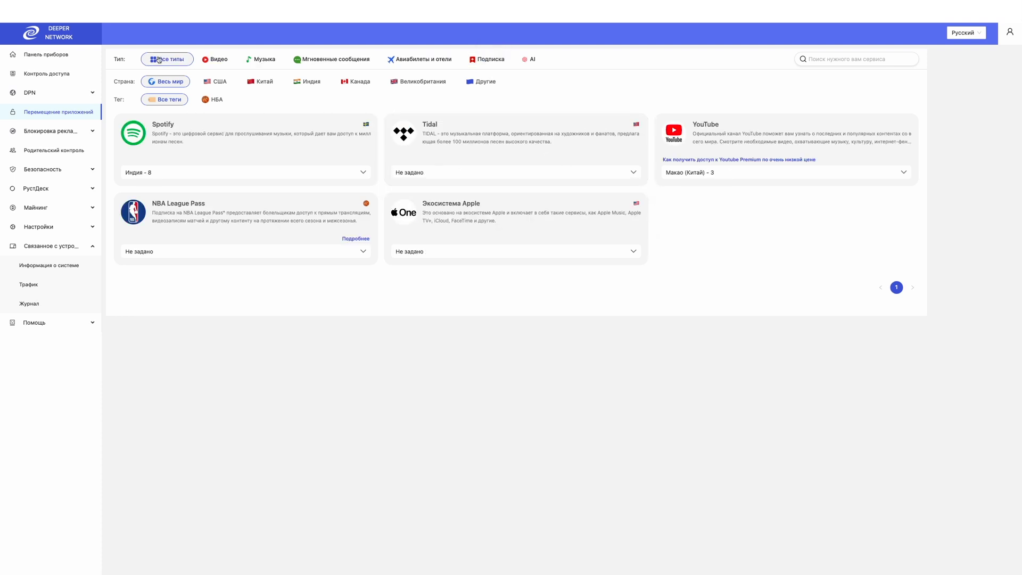